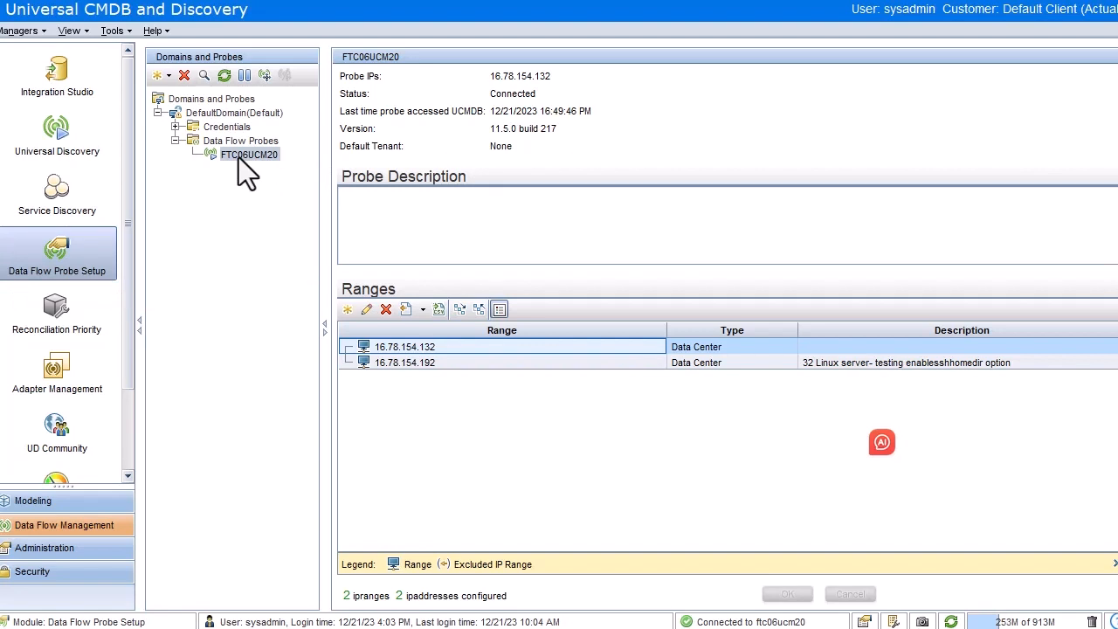
# Edit the 16.78.154.132 range of probe FTC06UCM20, choosing its range type and confirming the definition.
pyautogui.click(367, 310)
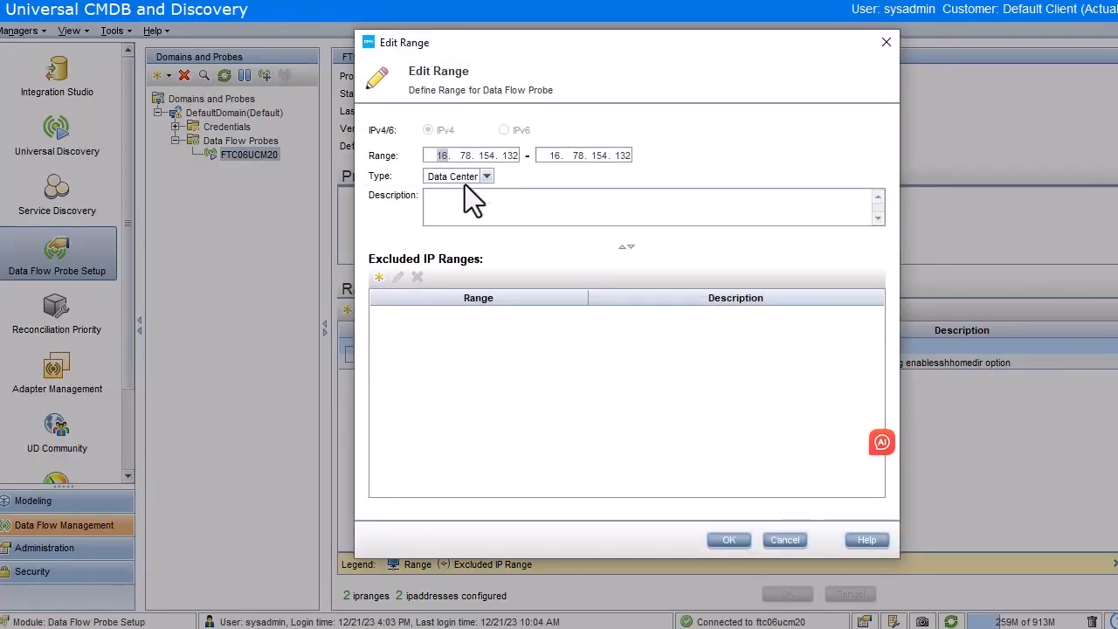
pyautogui.click(483, 177)
pyautogui.click(446, 193)
pyautogui.click(728, 541)
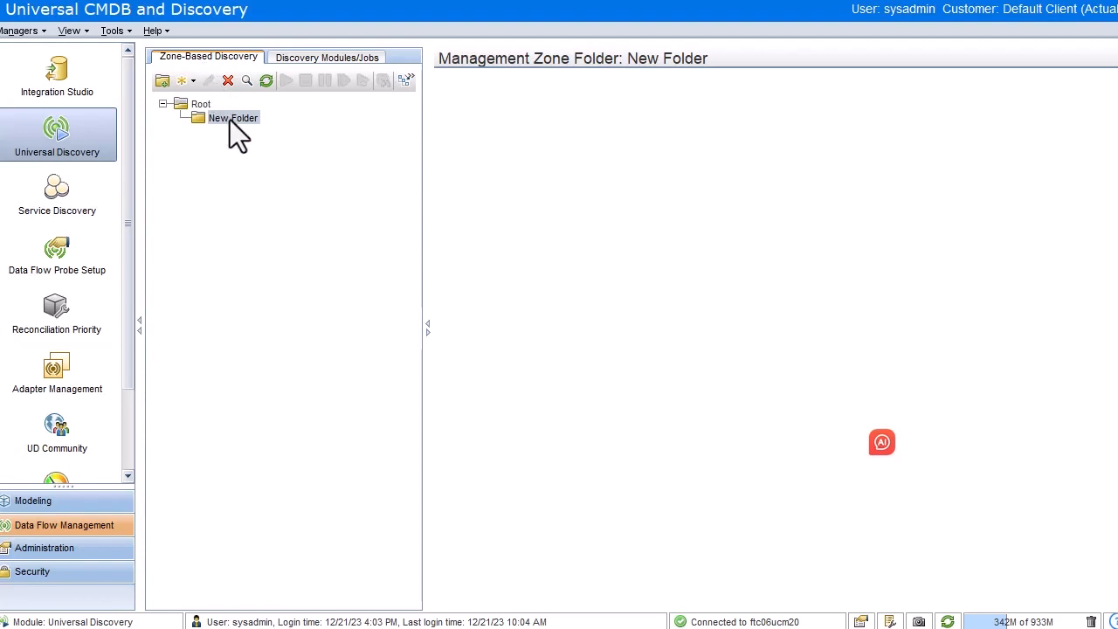
# Create a management zone named test in New Folder that uses the full ranges of all Data Flow Probes.
pyautogui.click(187, 88)
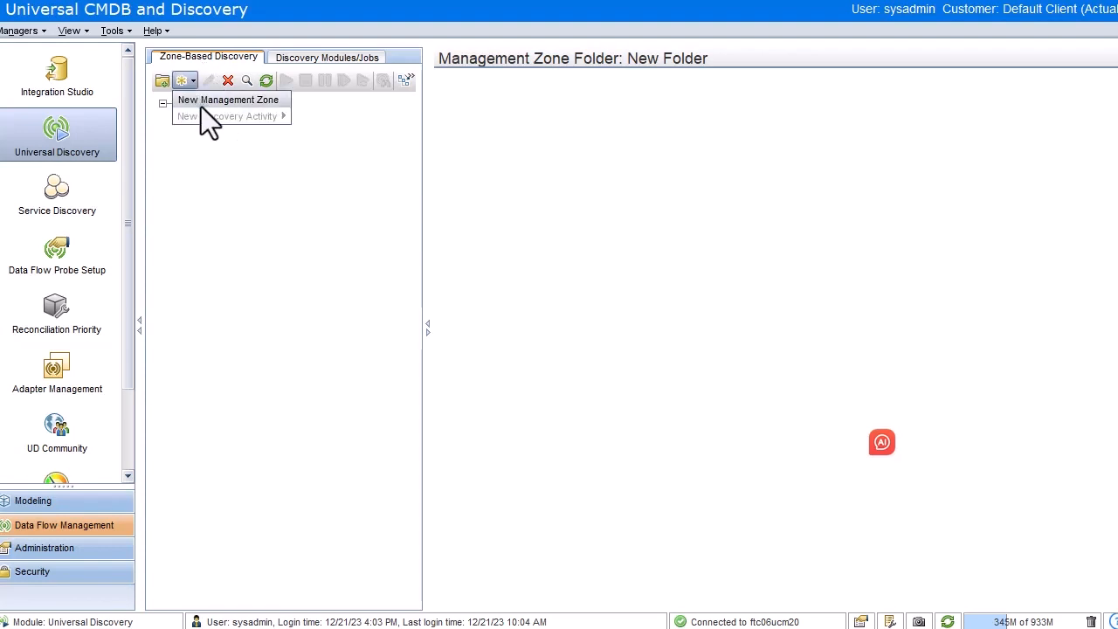
pyautogui.click(209, 120)
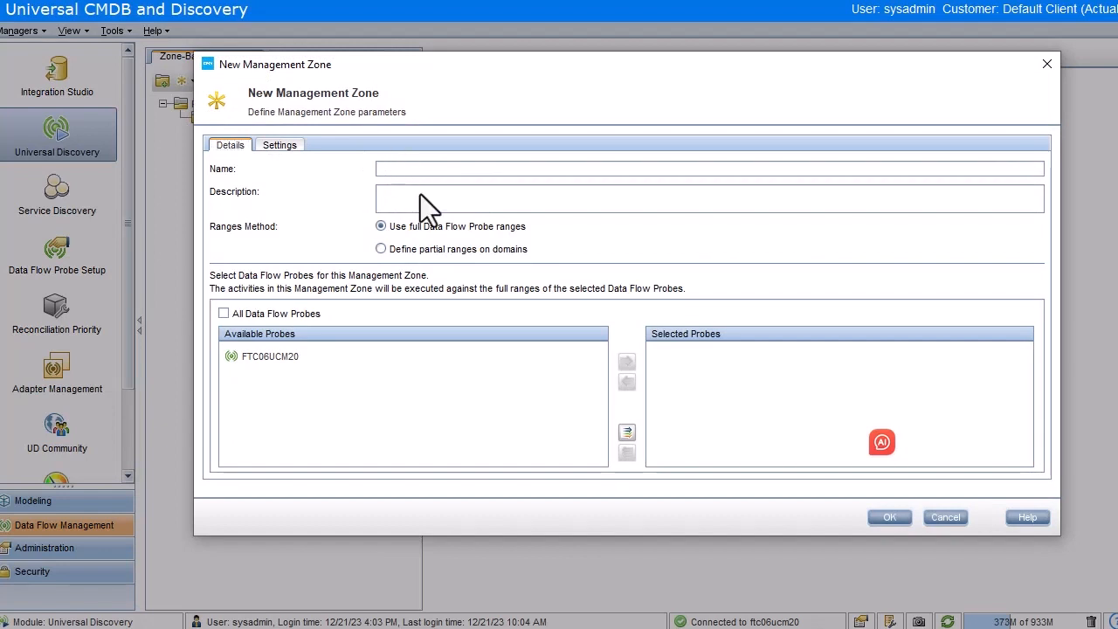
pyautogui.write('test')
pyautogui.click(224, 314)
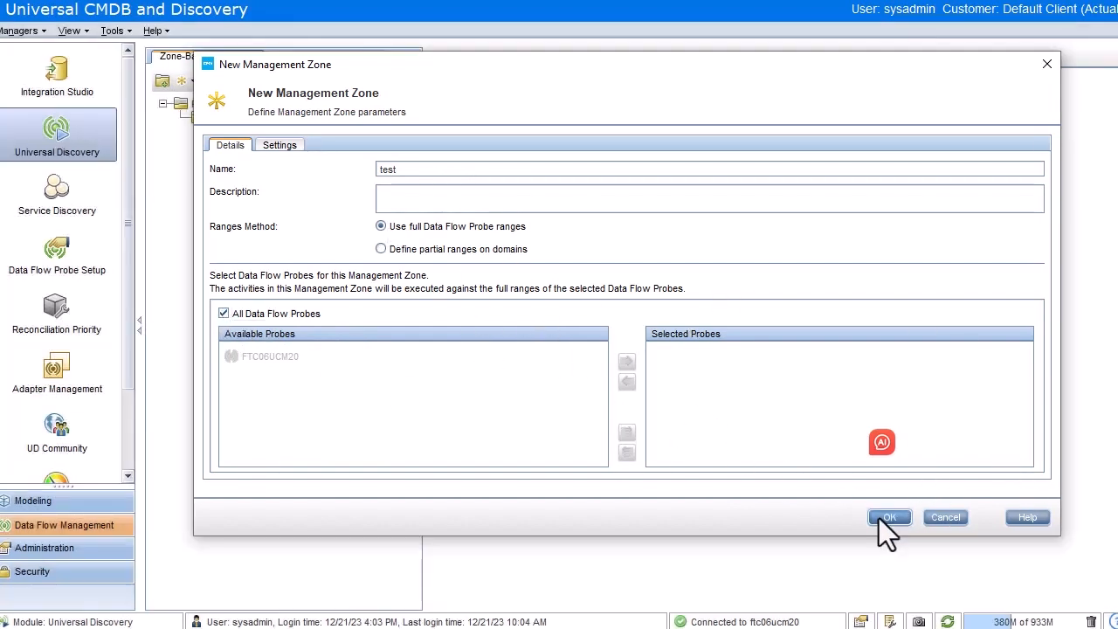
pyautogui.click(888, 517)
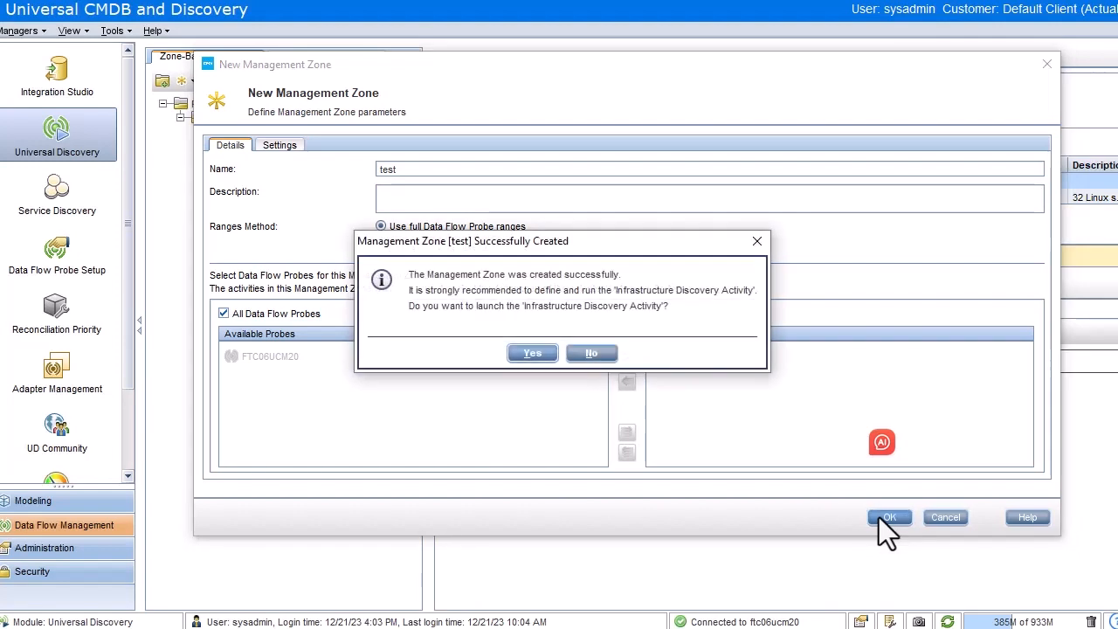
# Launch an Infrastructure Discovery Activity for the test zone and name it infra.
pyautogui.click(532, 355)
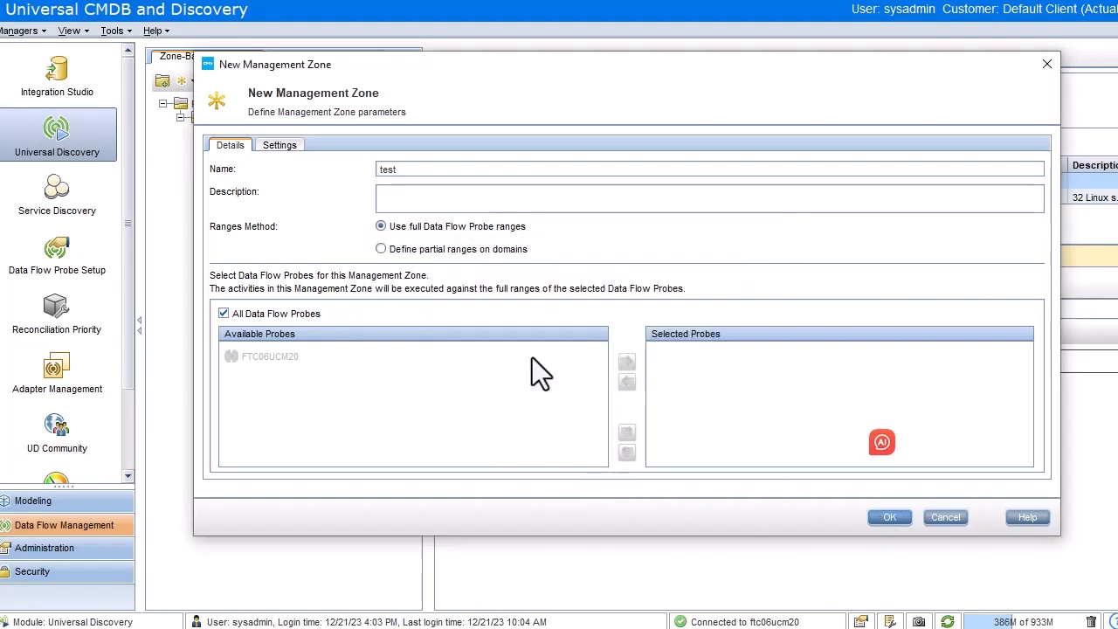
pyautogui.click(890, 518)
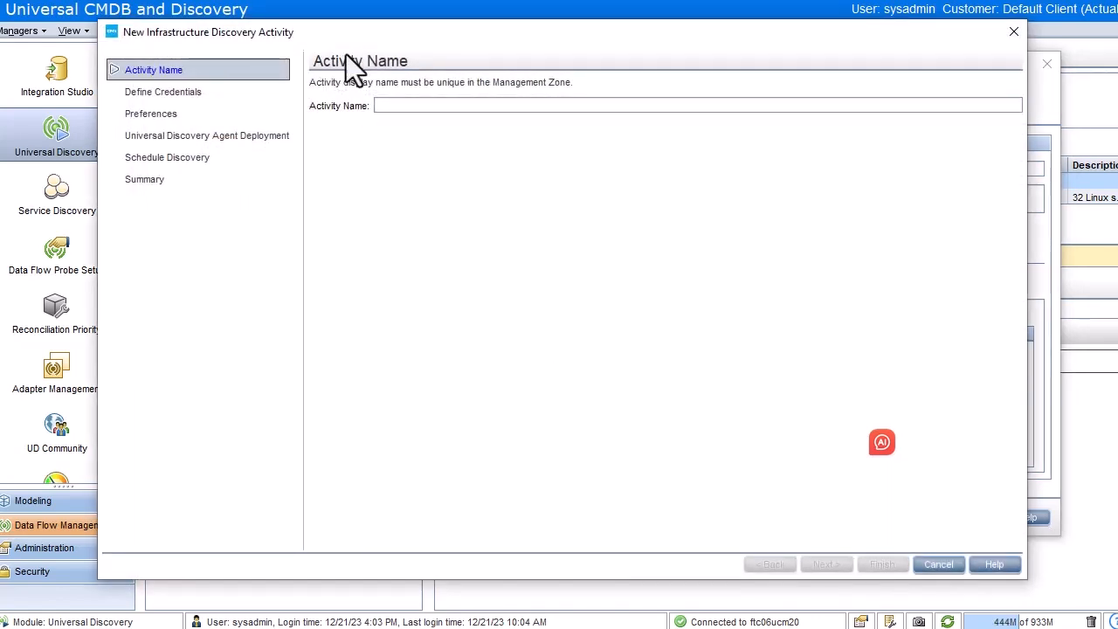
pyautogui.click(404, 104)
pyautogui.write('infr')
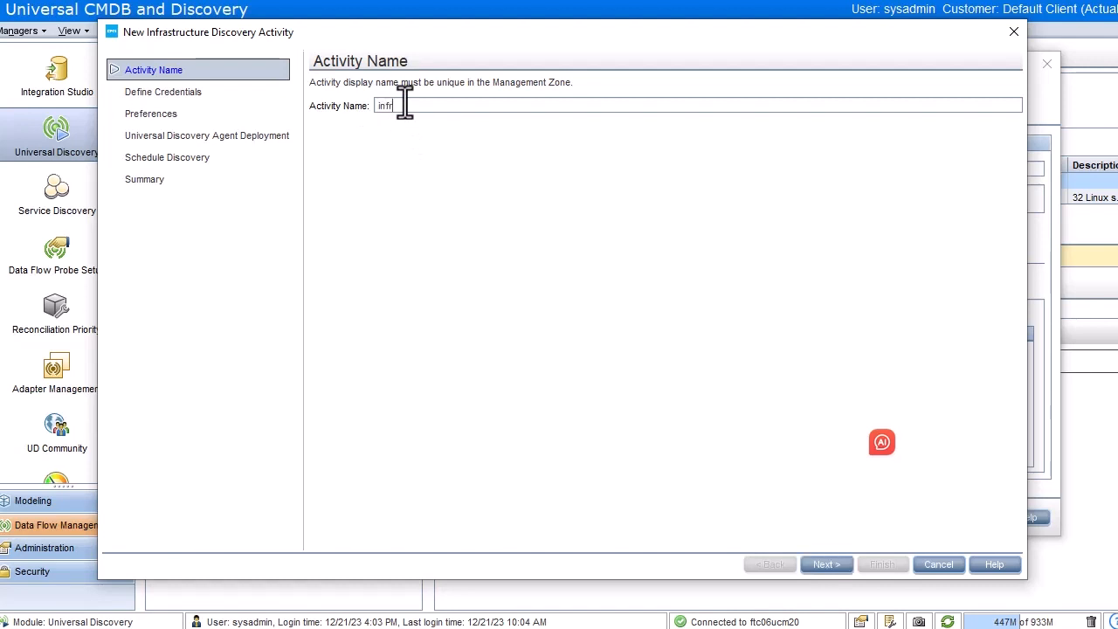
pyautogui.write('a')
pyautogui.click(829, 571)
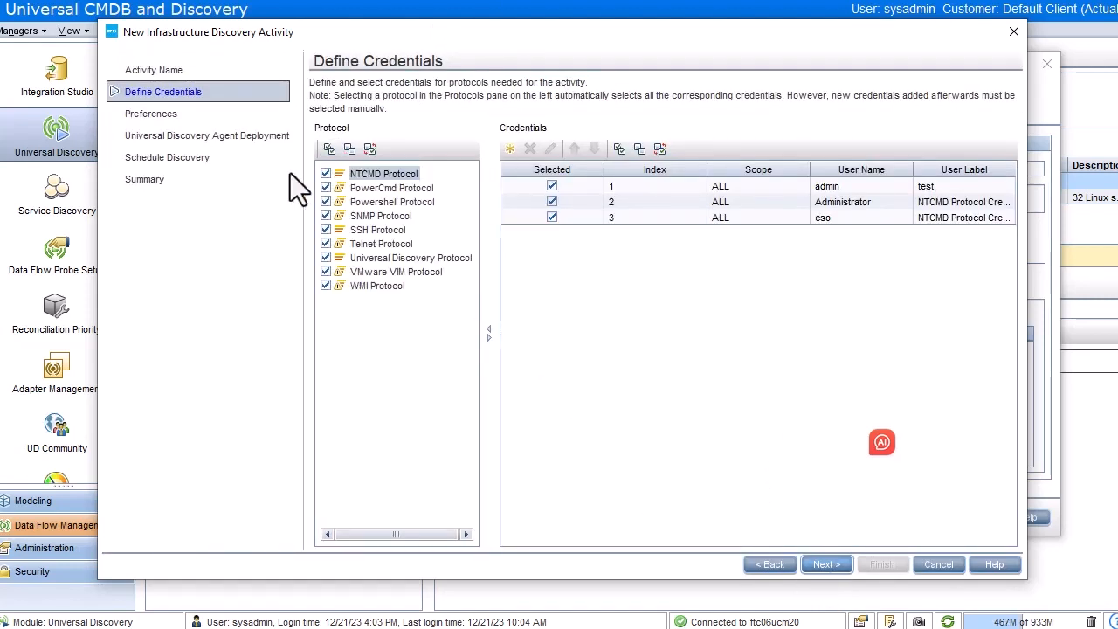
# Deselect all protocols for the activity and enable only the third NTCMD Protocol credential.
pyautogui.click(349, 149)
pyautogui.click(552, 218)
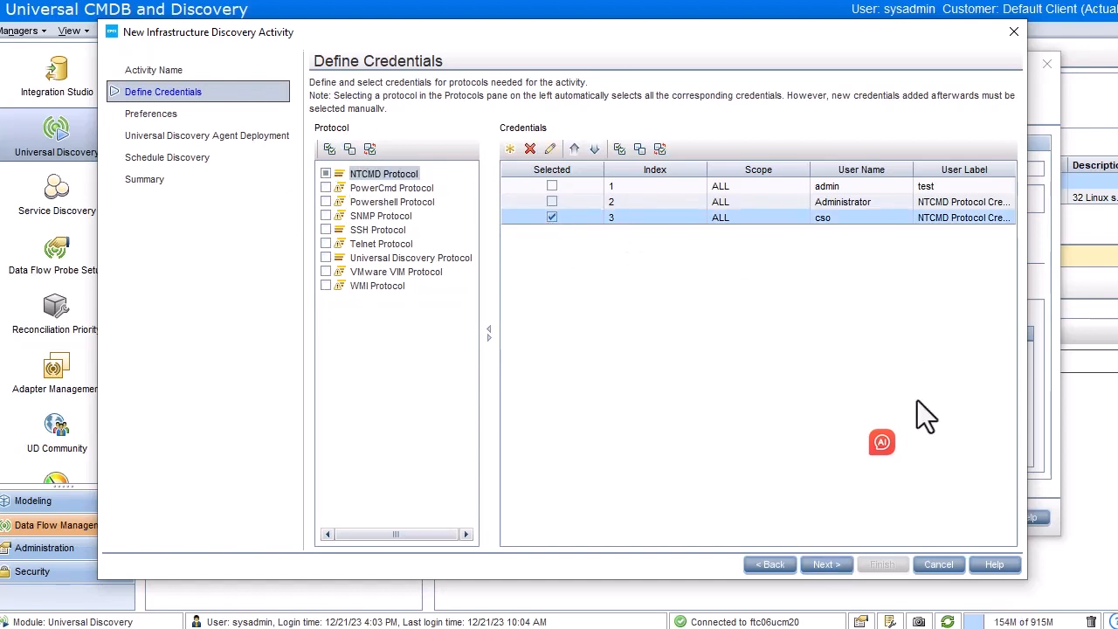
pyautogui.click(826, 564)
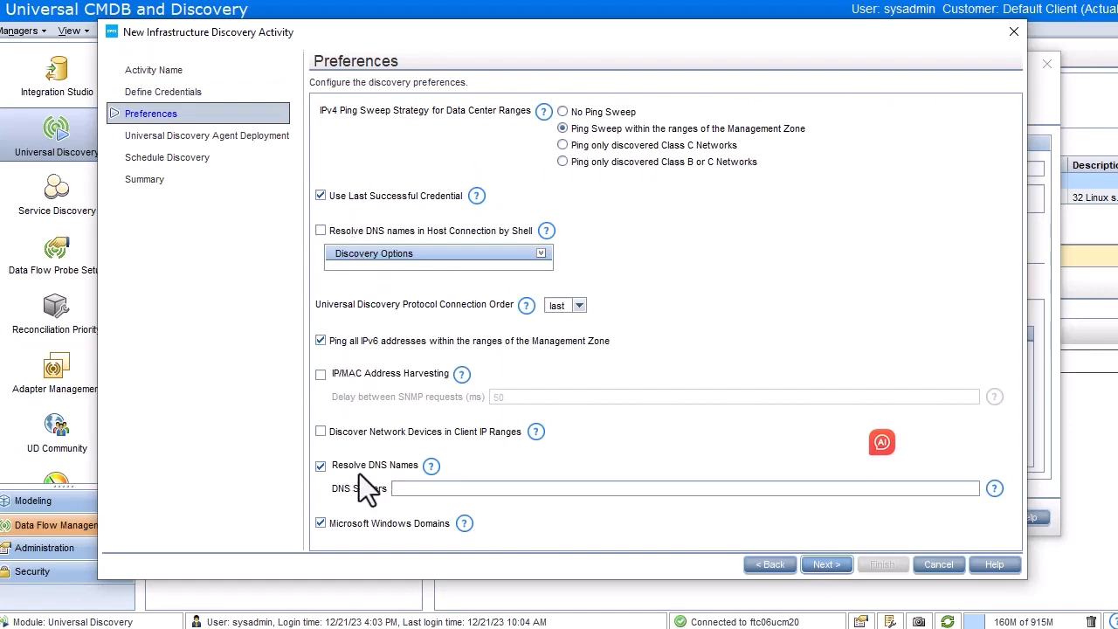
# Turn off Resolve DNS Names and Microsoft Windows Domains in the discovery preferences.
pyautogui.click(319, 466)
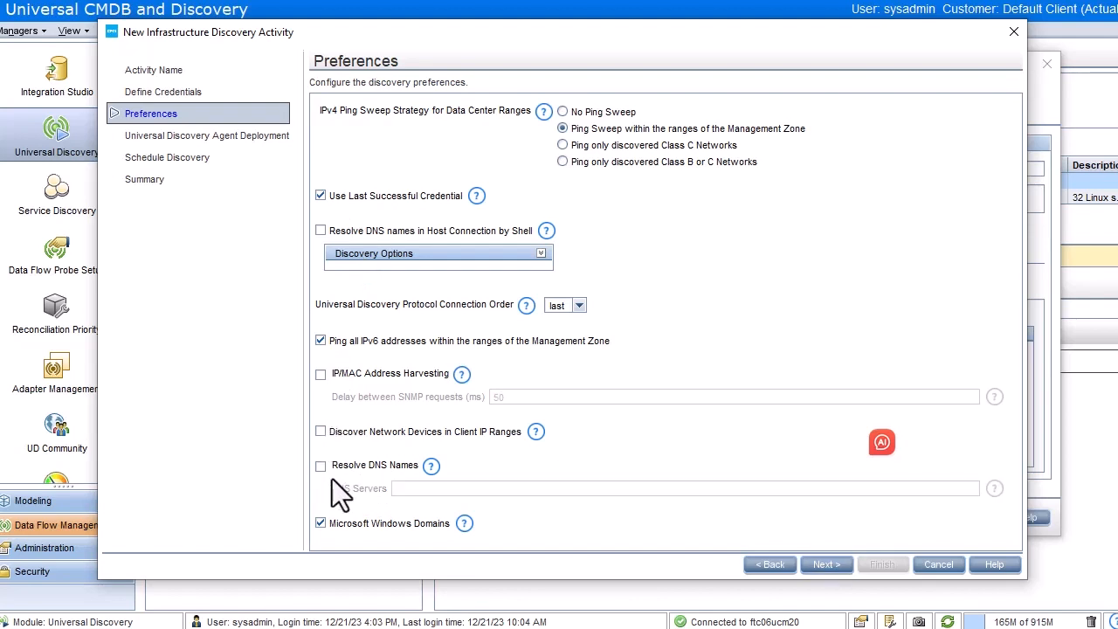
pyautogui.click(320, 524)
pyautogui.click(838, 567)
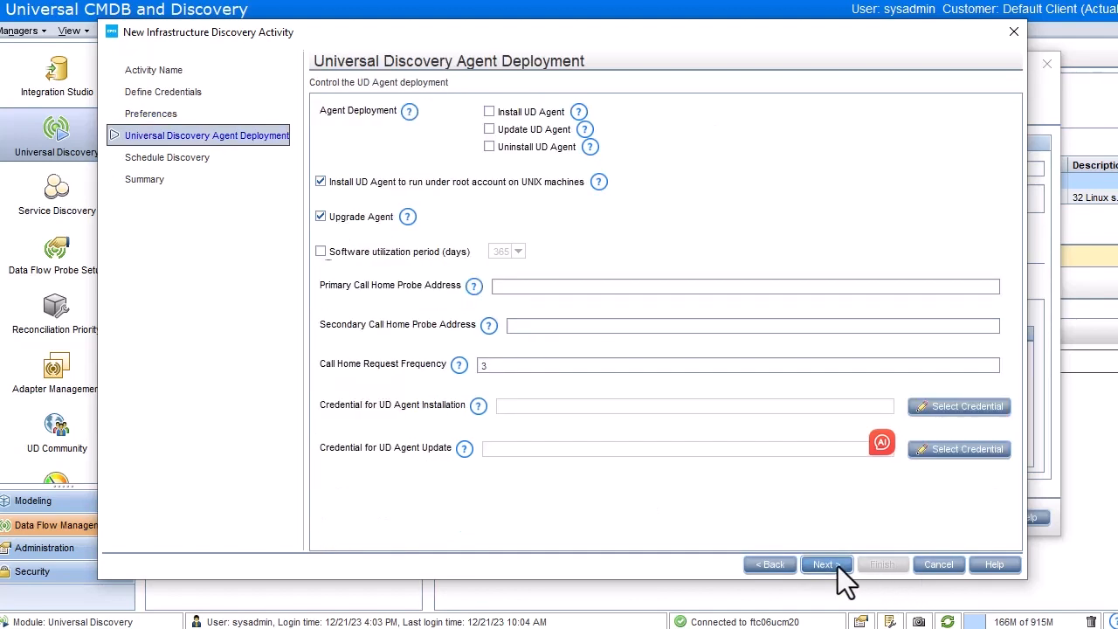
# Finish the infra activity with no UD Agent deployment and an interval schedule of every 1 day, without activating it.
pyautogui.click(490, 114)
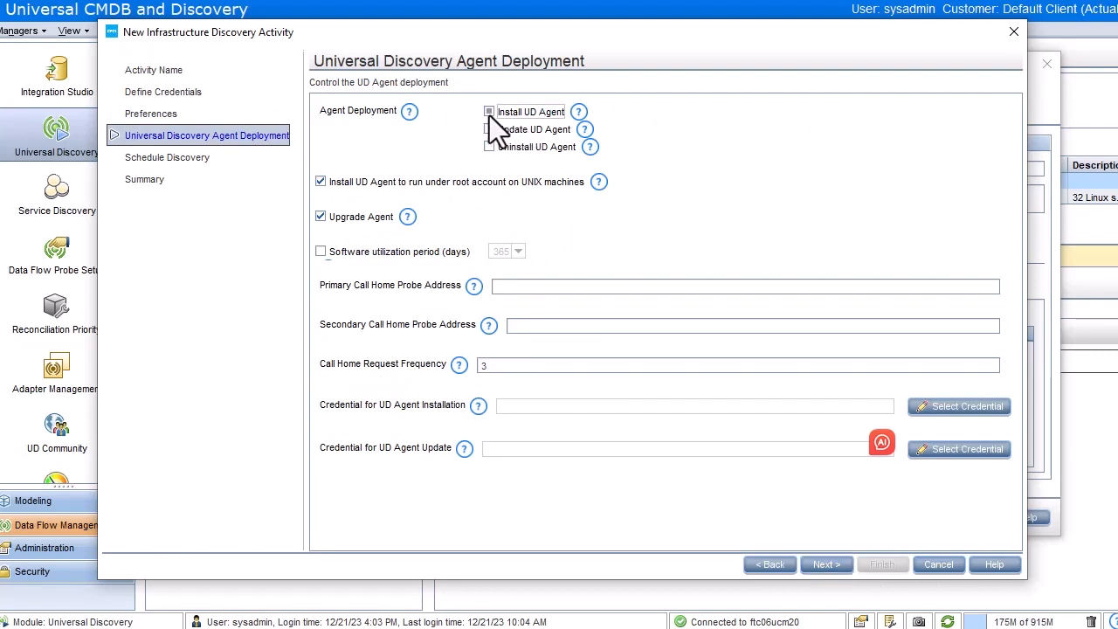
pyautogui.click(489, 112)
pyautogui.click(823, 566)
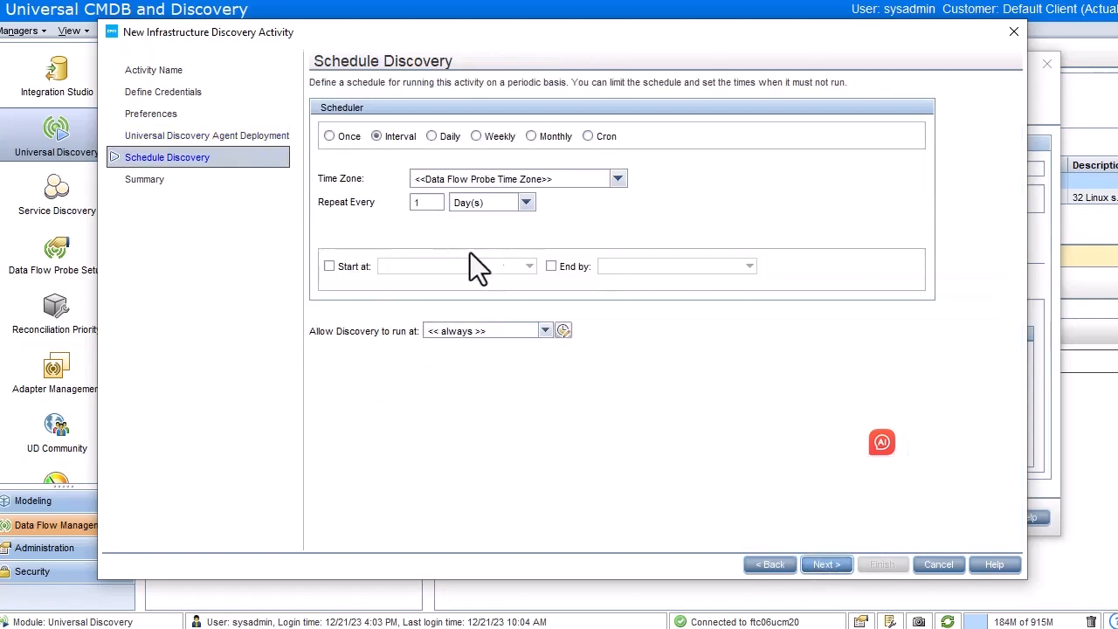
pyautogui.click(822, 565)
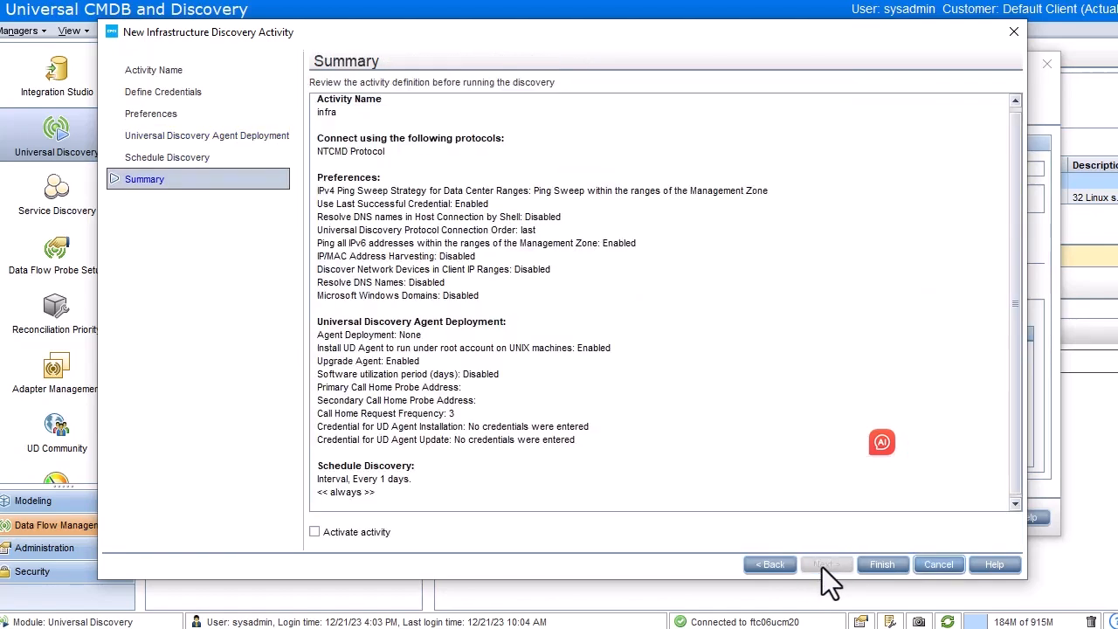
pyautogui.click(885, 565)
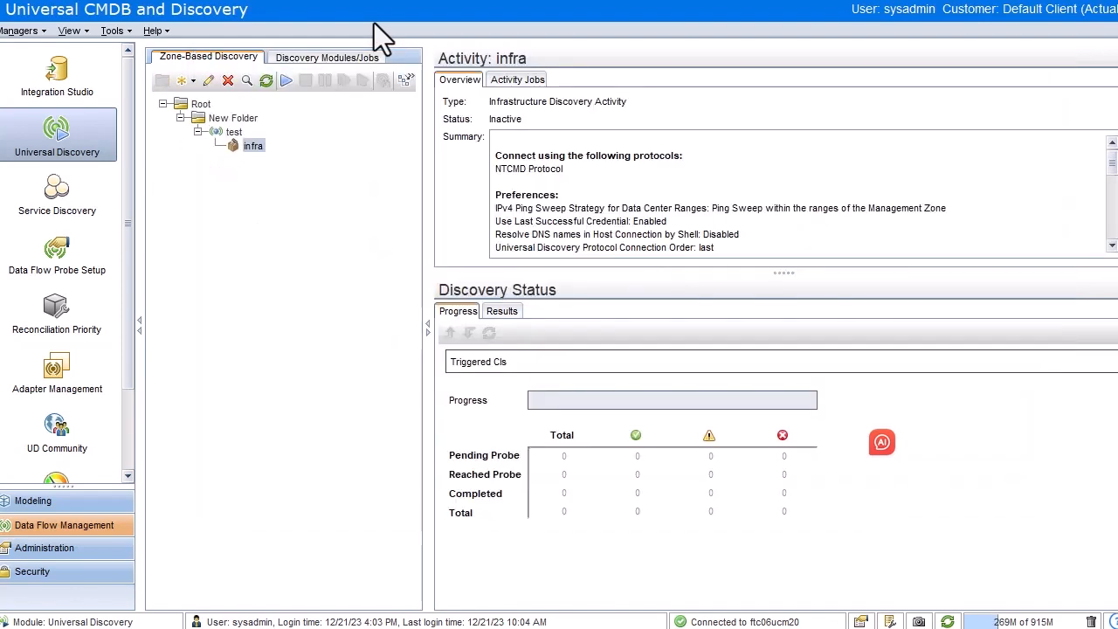
# Review the infra activity's job list to see which jobs are enabled.
pyautogui.click(514, 84)
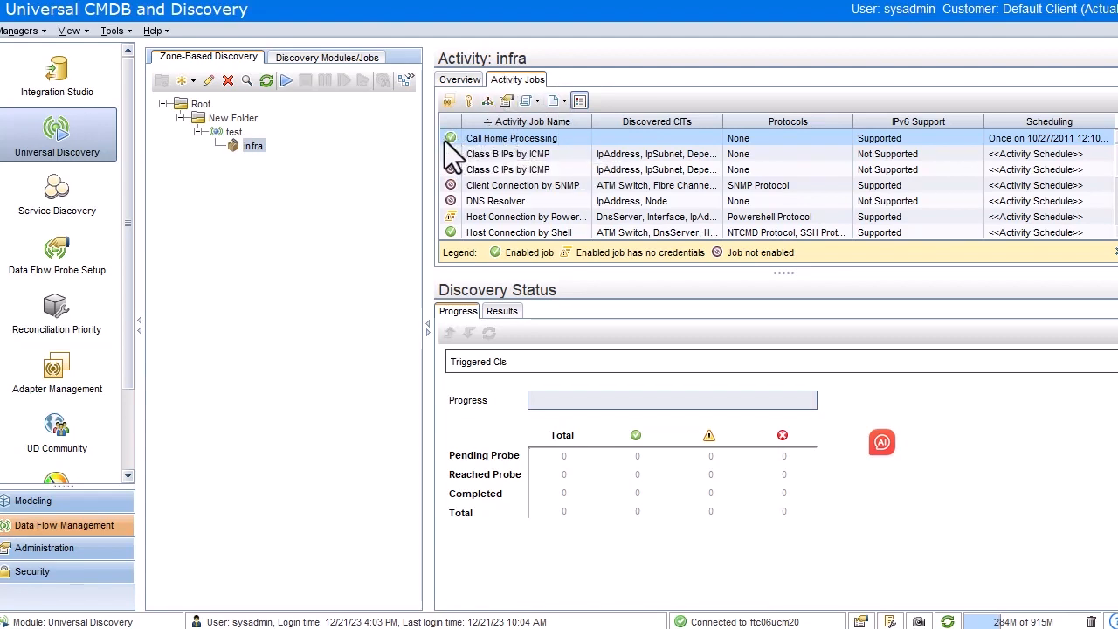
pyautogui.scroll(-1, 541, 209)
pyautogui.scroll(-2, 541, 209)
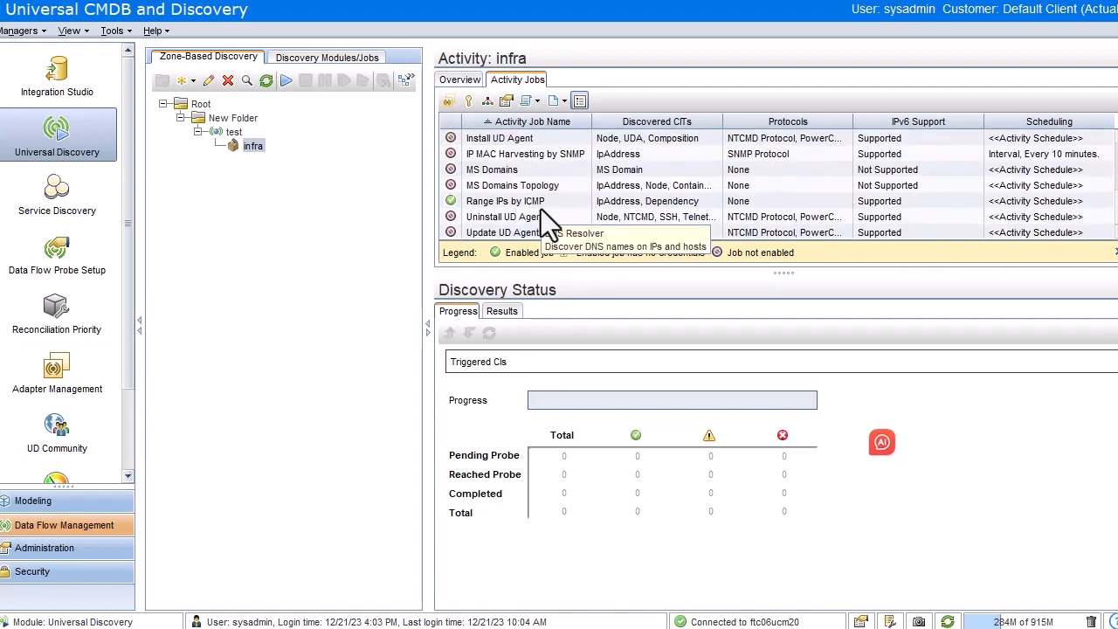
# Filter the Infrastructure Settings by name with "disp" and select the setting that enables display of jobs belonging to management zones.
pyautogui.click(26, 555)
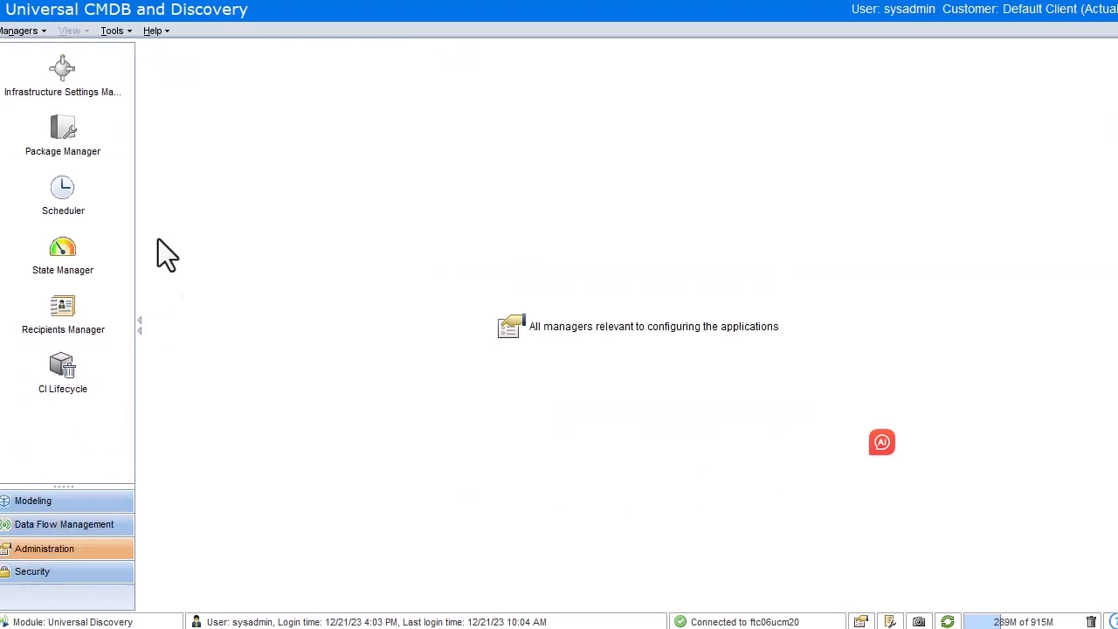
pyautogui.click(53, 89)
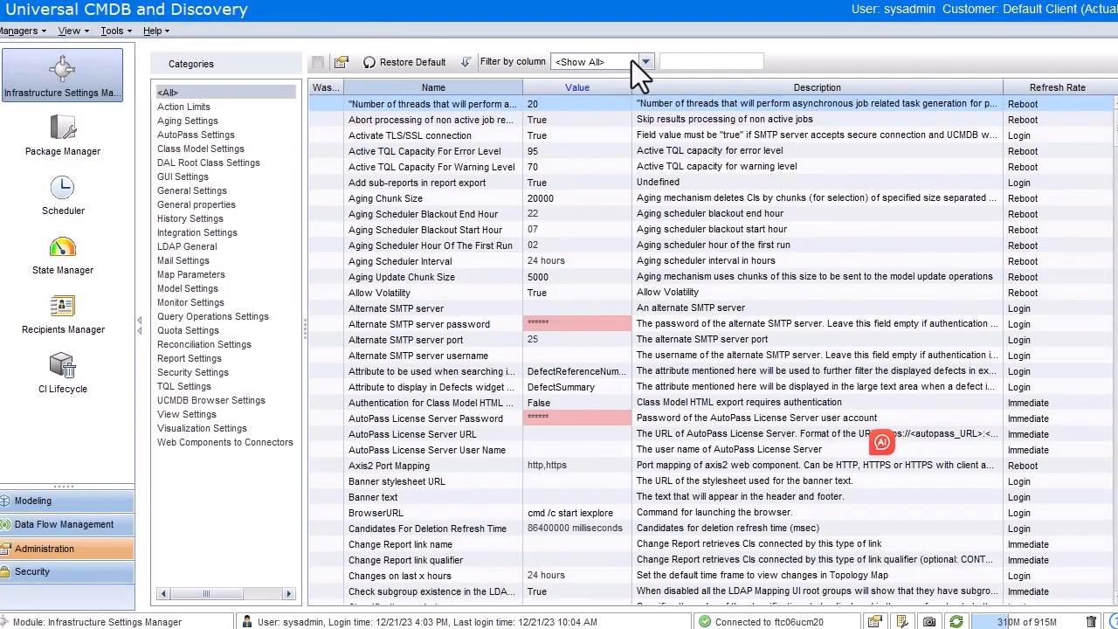
pyautogui.click(645, 62)
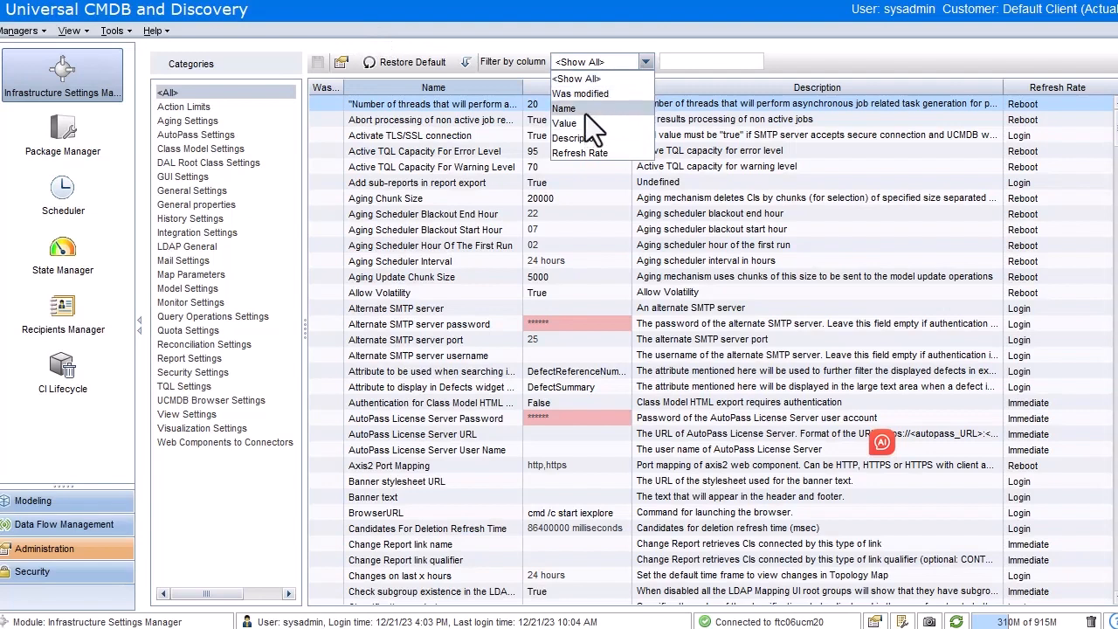
pyautogui.click(585, 111)
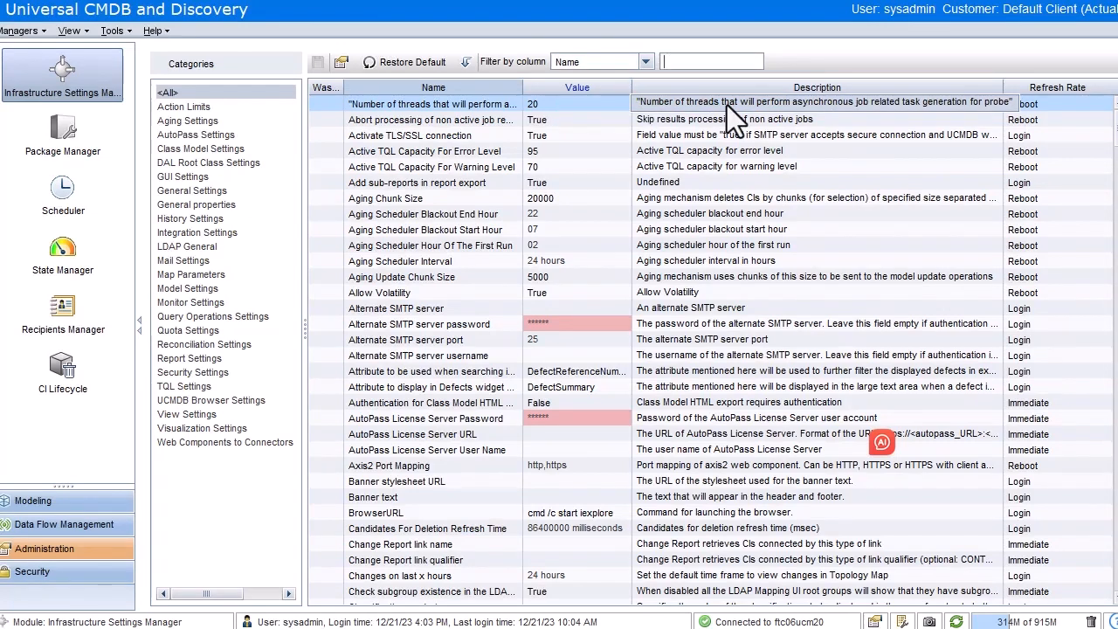
pyautogui.write('disp')
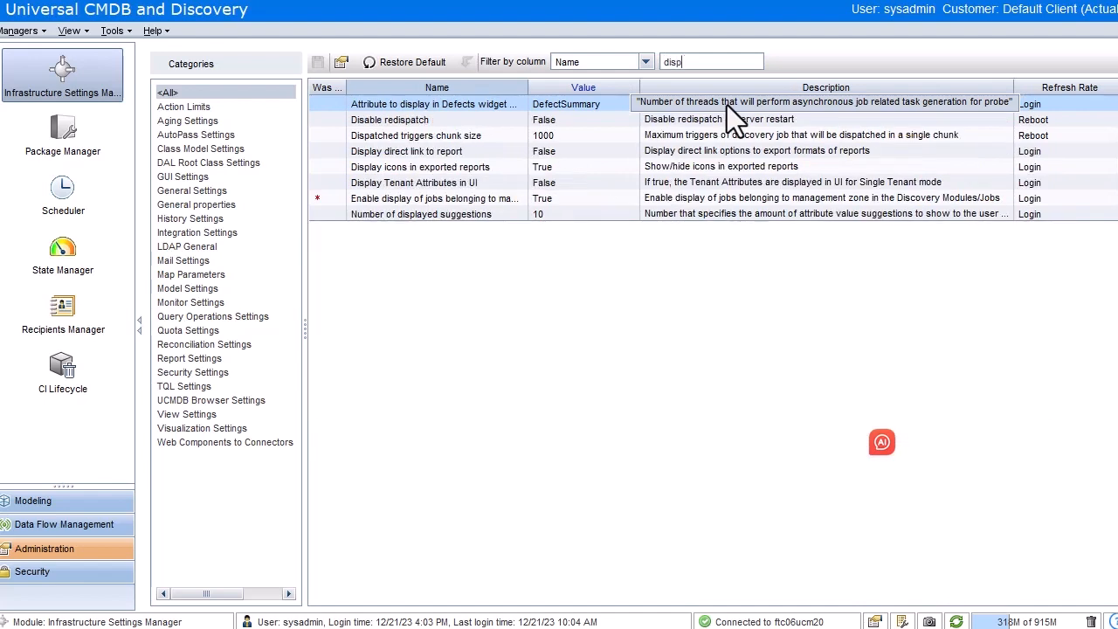
pyautogui.write('\\la')
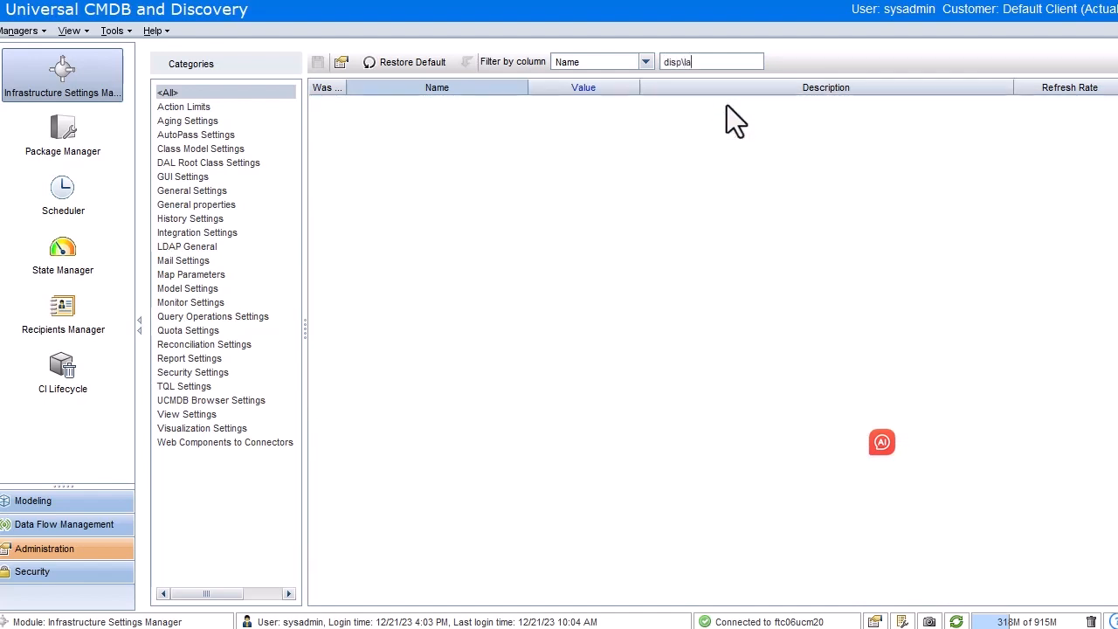
pyautogui.press('BackSpace')
pyautogui.press('BackSpace')
pyautogui.press('BackSpace')
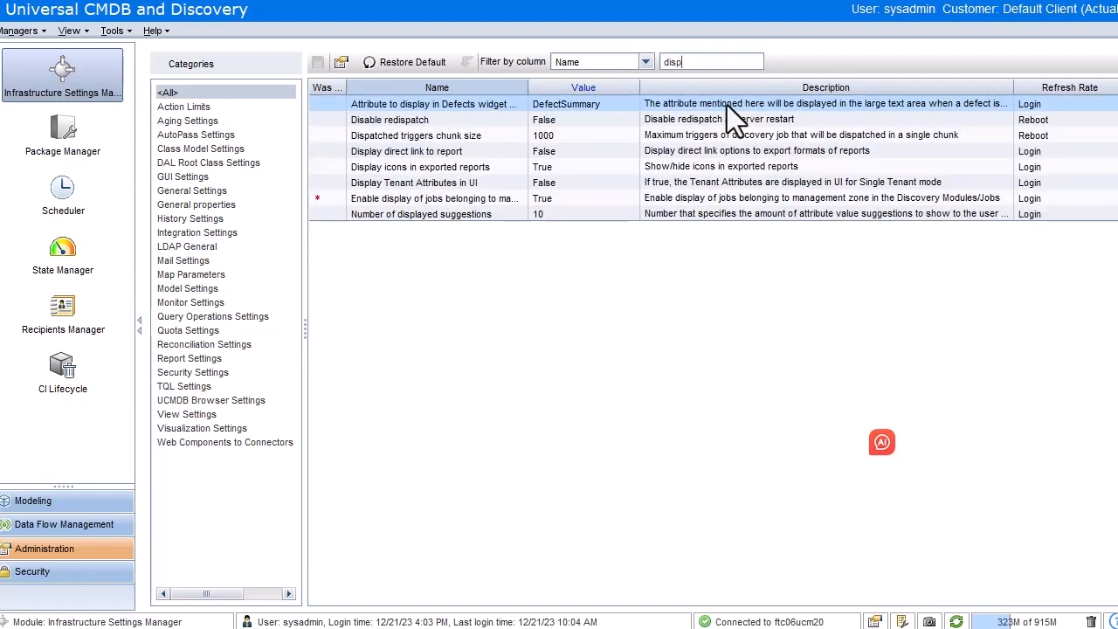
pyautogui.click(450, 199)
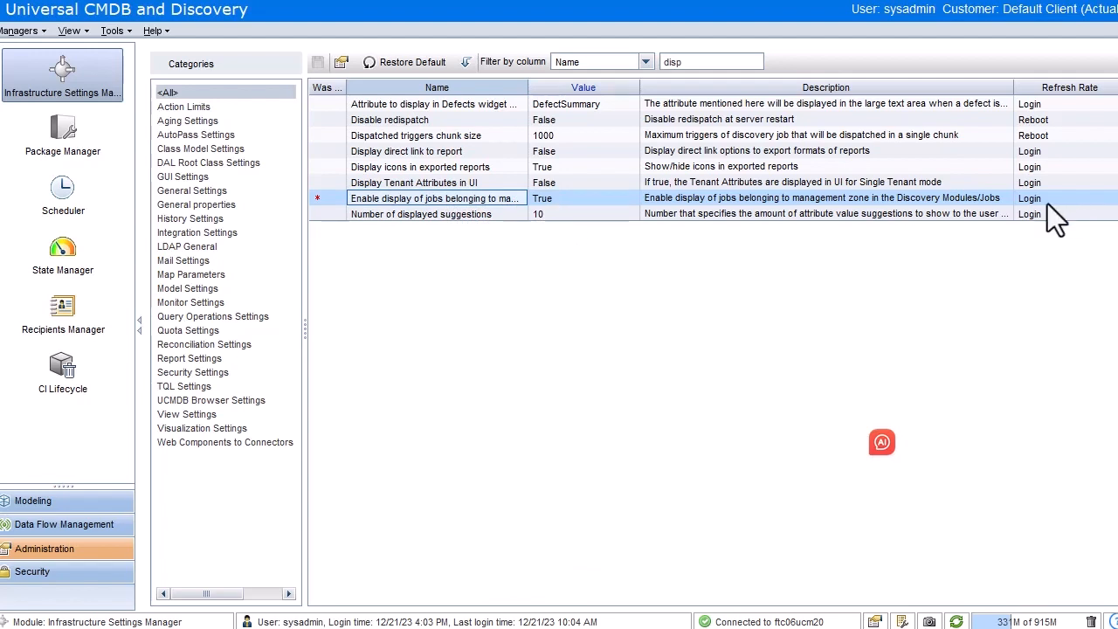
# Return to Universal Discovery and activate the infra activity in the test zone.
pyautogui.click(62, 525)
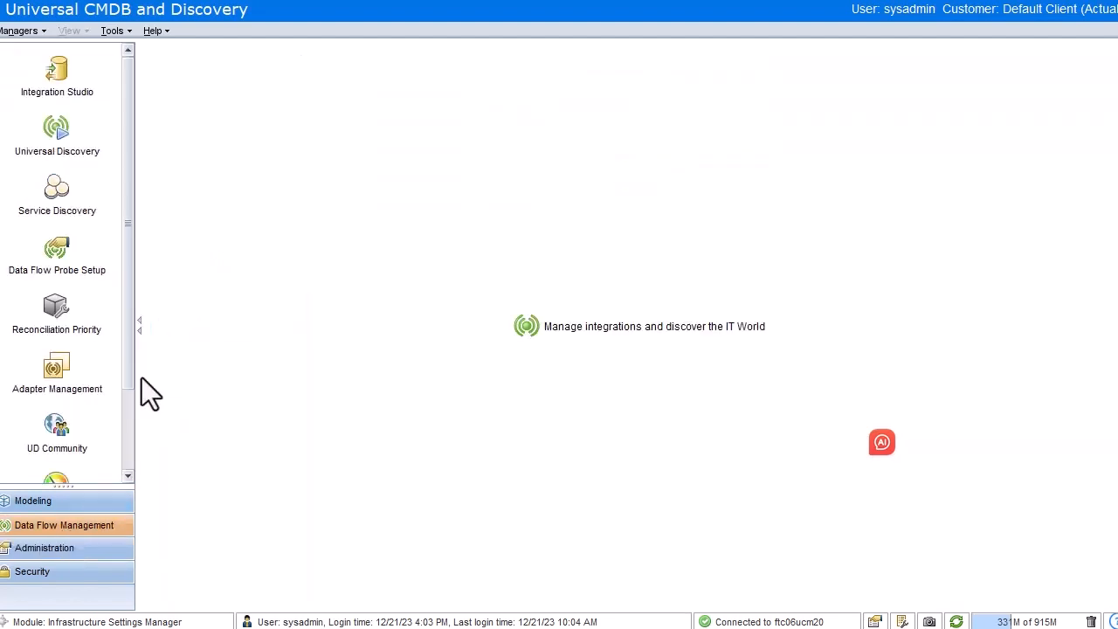
pyautogui.click(58, 153)
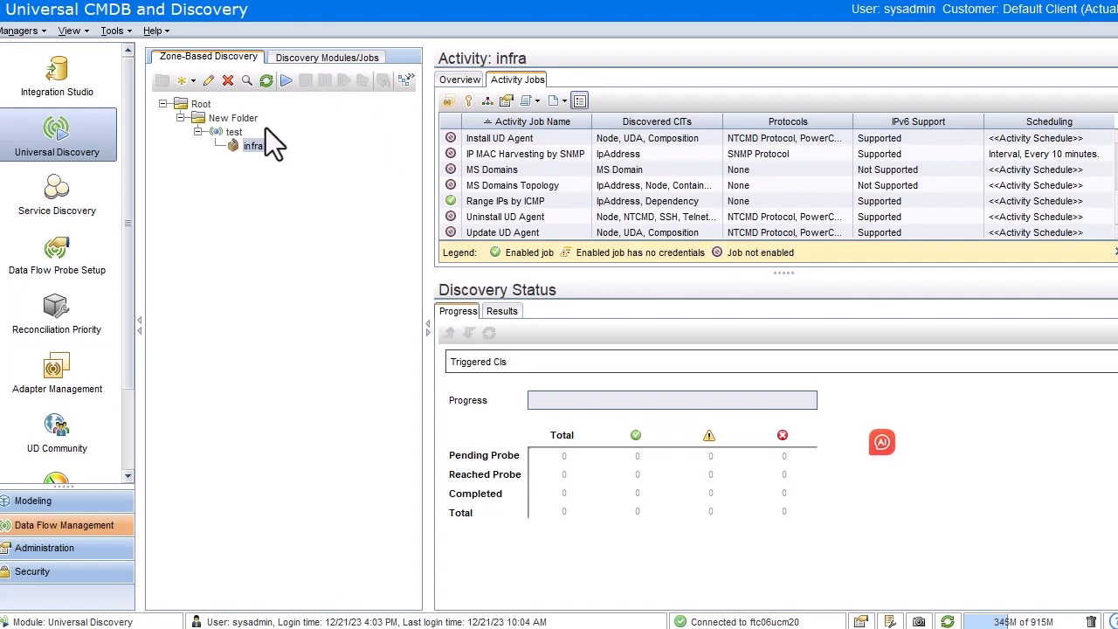
pyautogui.click(285, 82)
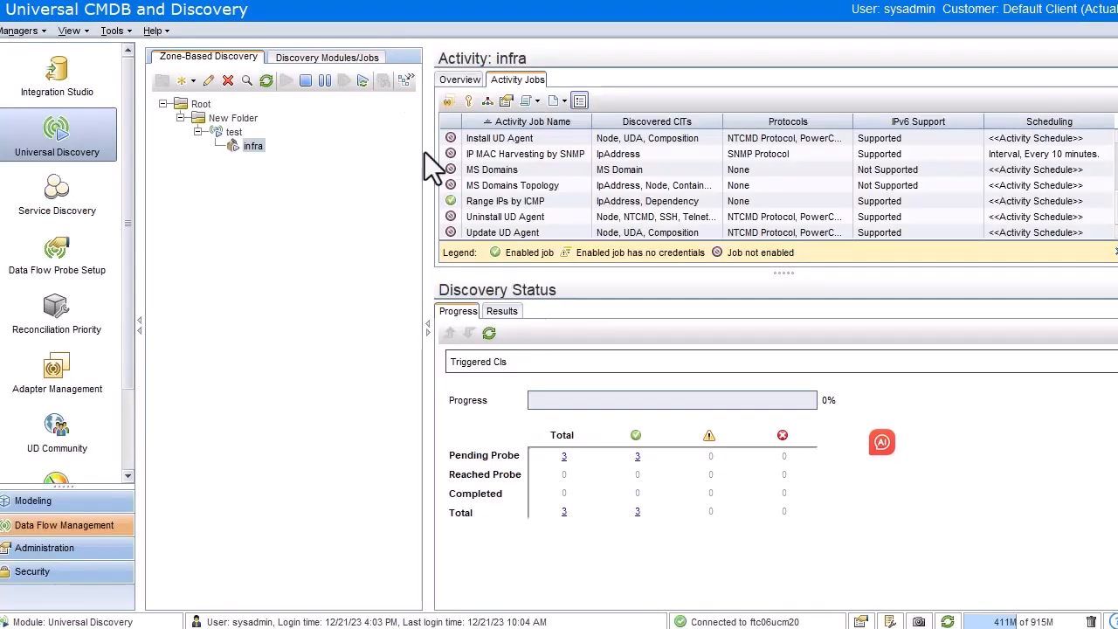
# Show the discovery jobs listed under << No module >> and view the details of MZ_test_infra_Network_Range IPs by ICMP.
pyautogui.click(330, 61)
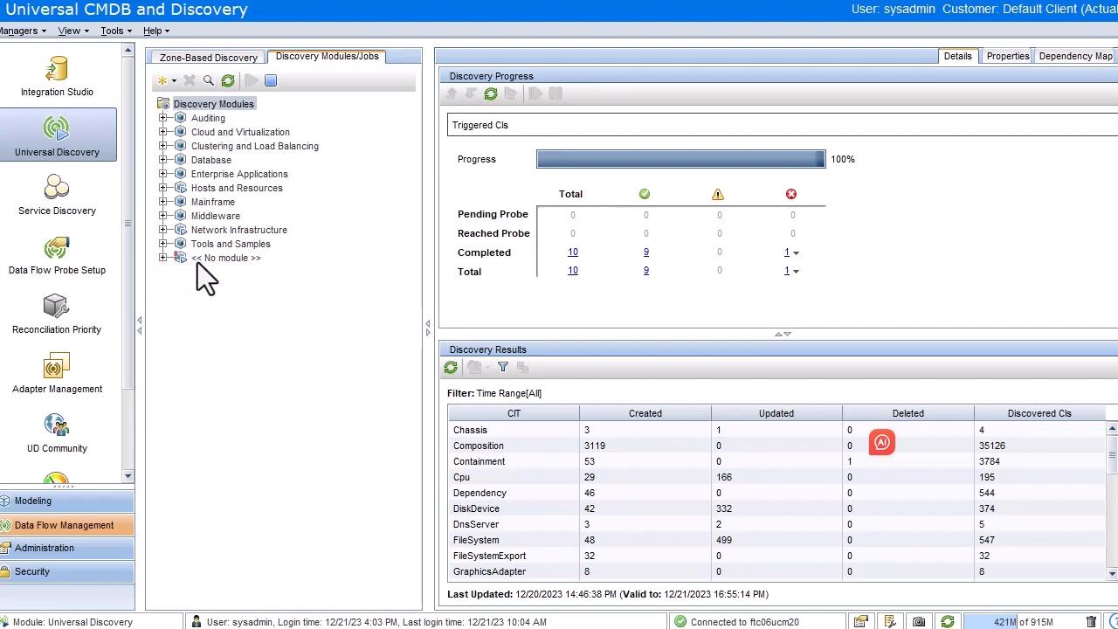
pyautogui.click(163, 258)
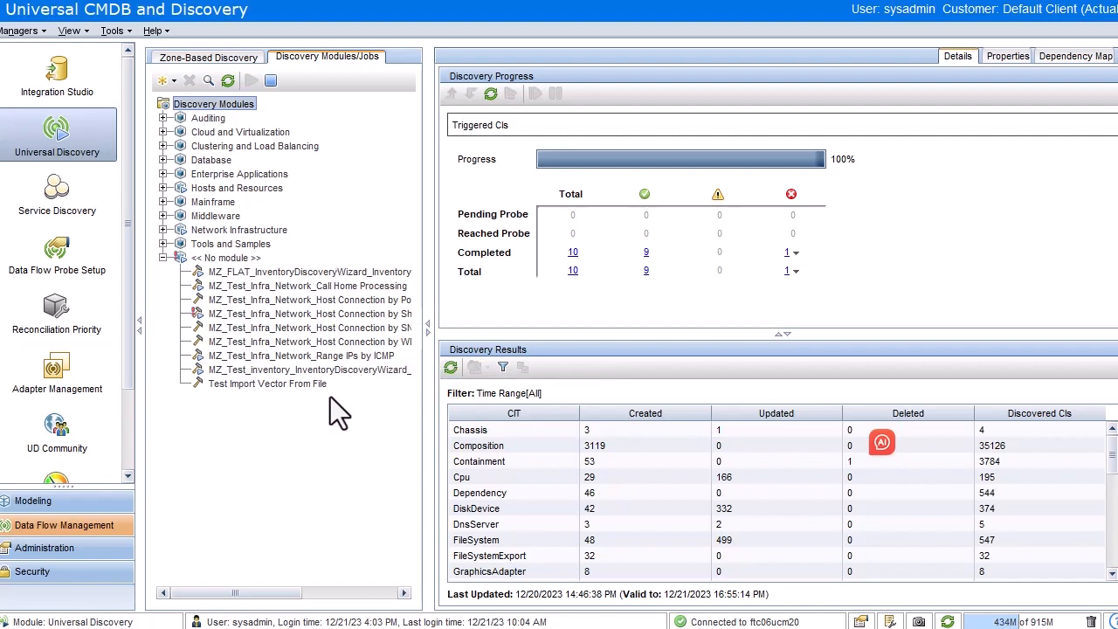
pyautogui.click(331, 354)
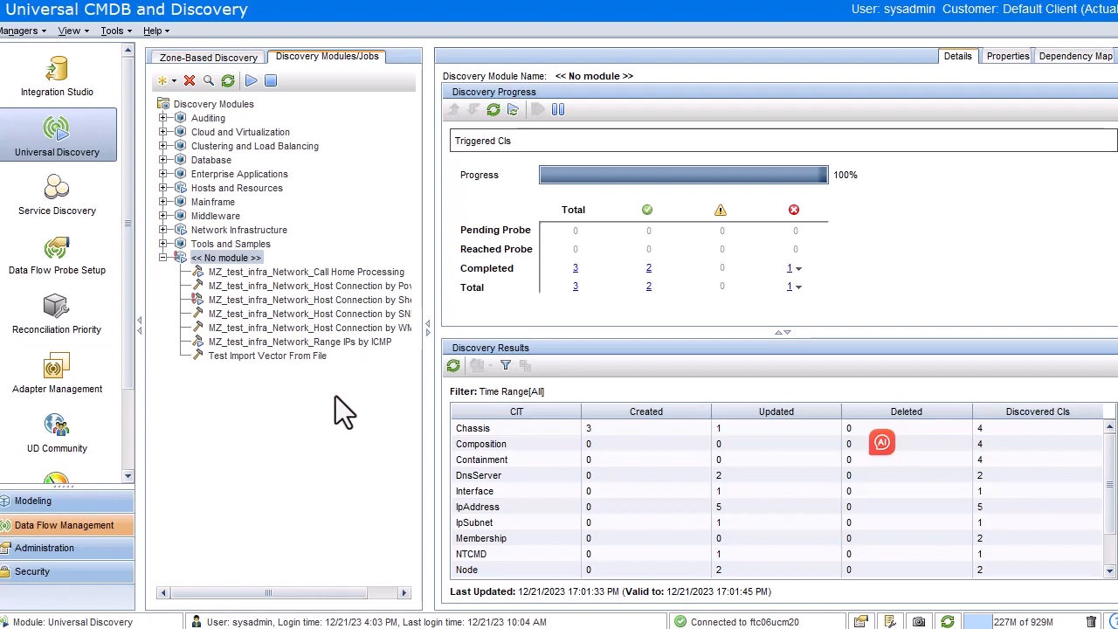
pyautogui.click(332, 342)
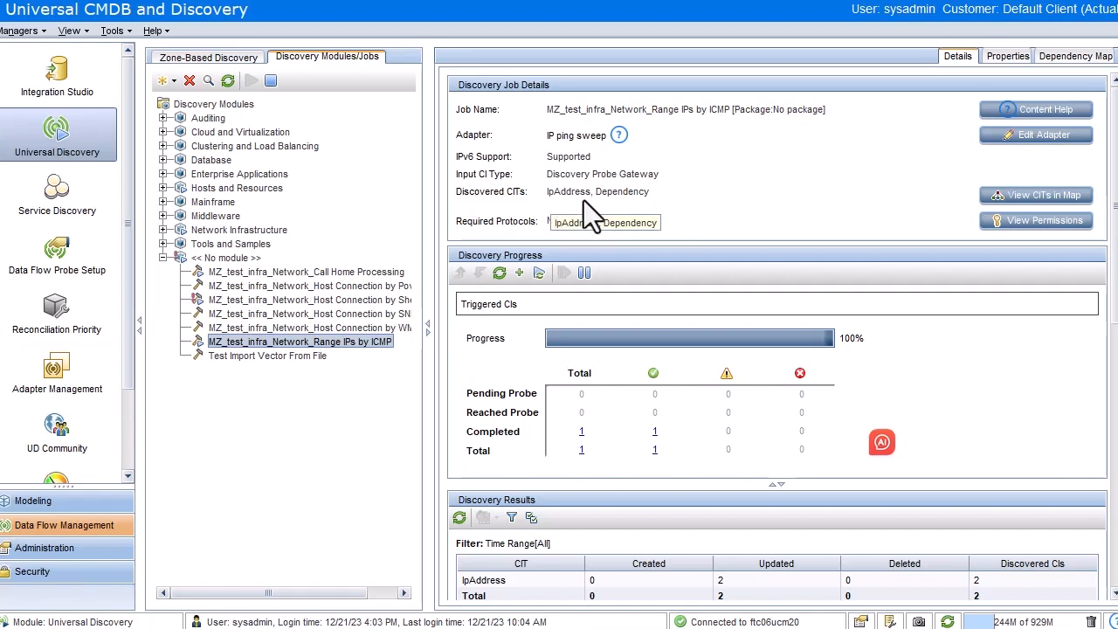
# List the ICMP job's triggered CIs and show the discovery results for FTC06UCM20.
pyautogui.click(582, 449)
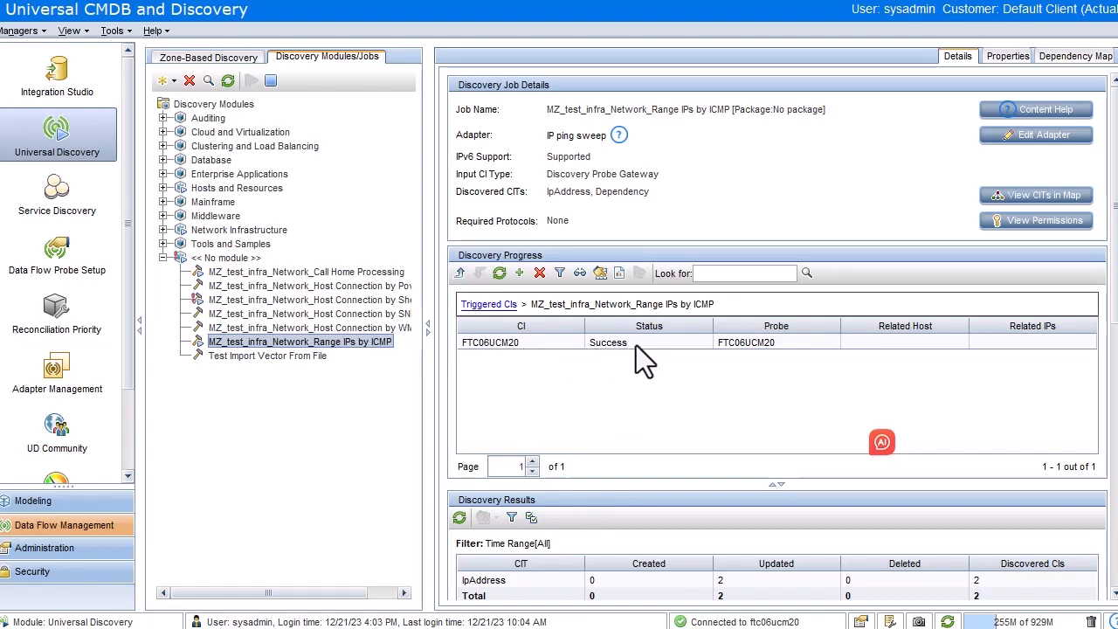
pyautogui.click(553, 348)
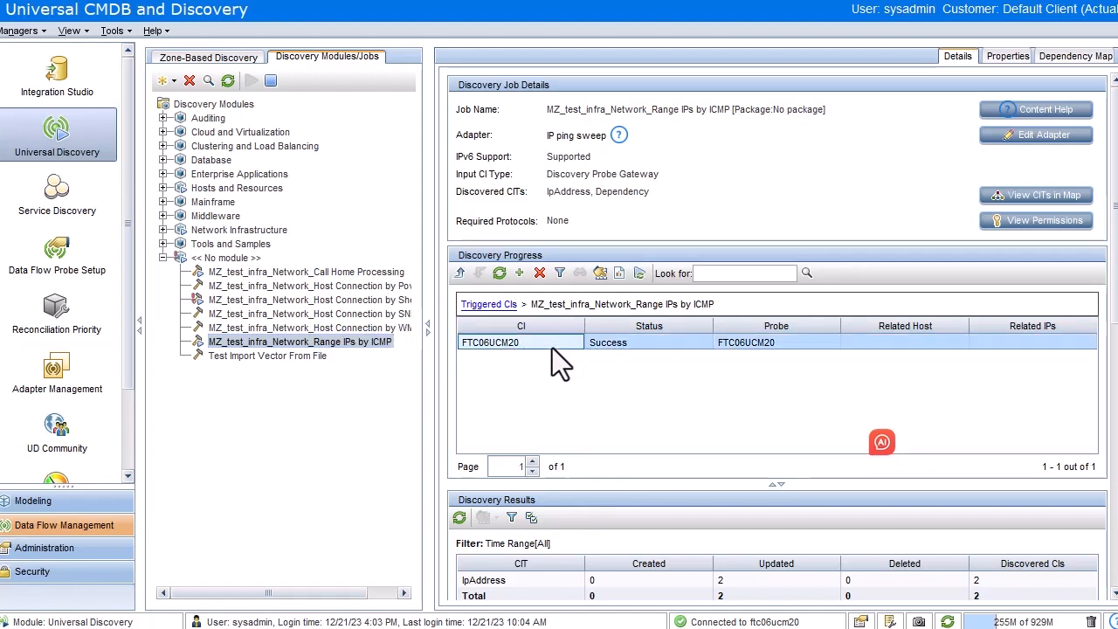
pyautogui.rightClick(552, 348)
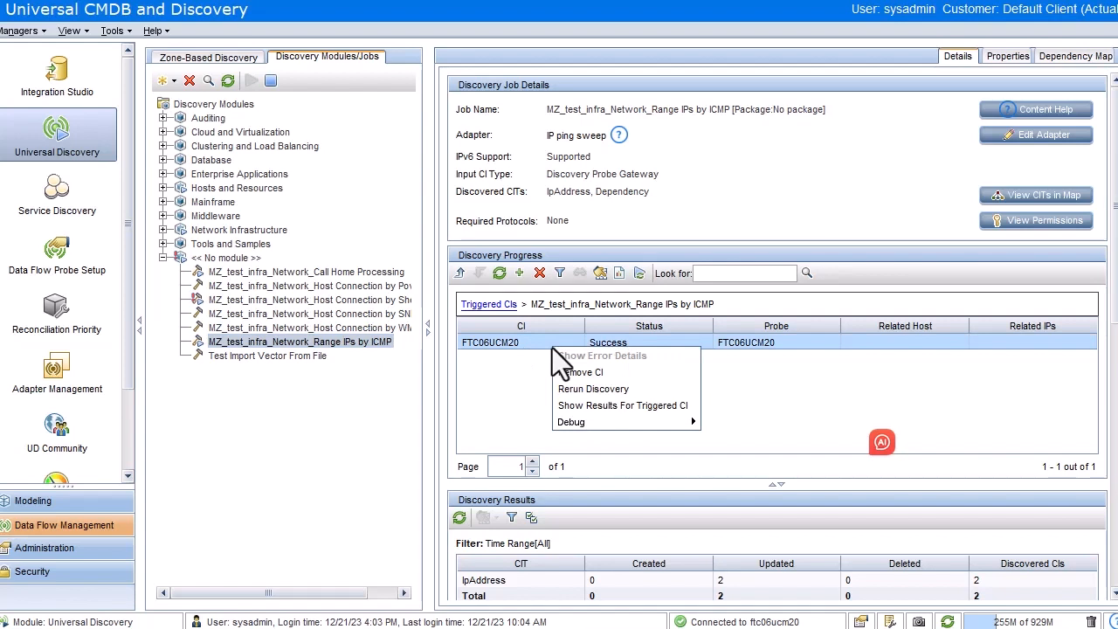
pyautogui.click(562, 407)
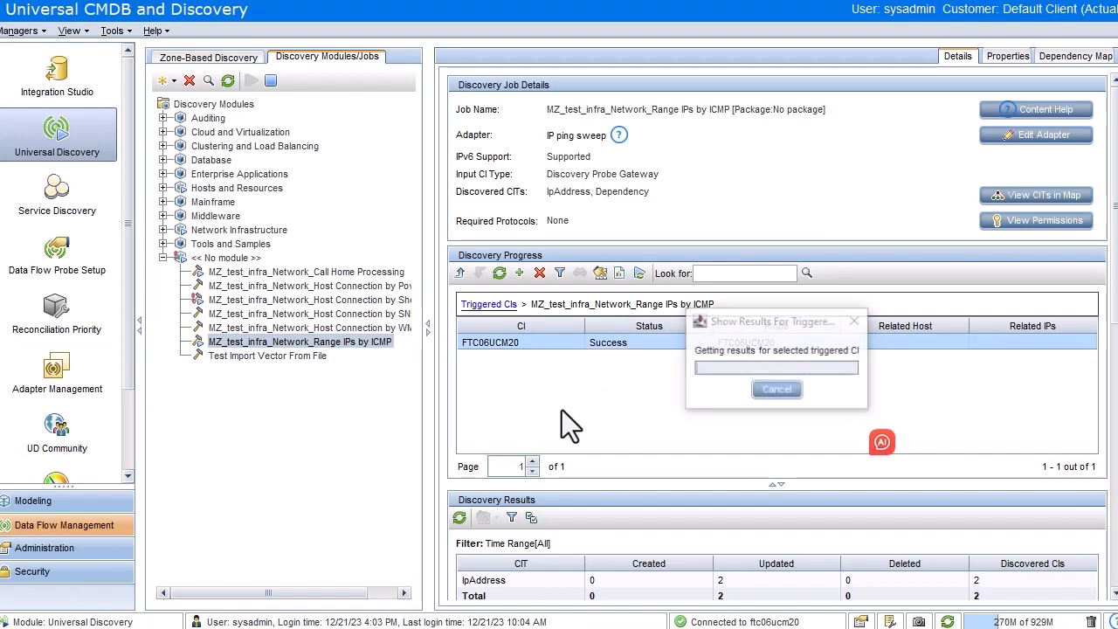
# View the discovered IpAddress instances for the triggered CI, and close both result windows.
pyautogui.click(461, 244)
pyautogui.doubleClick(461, 244)
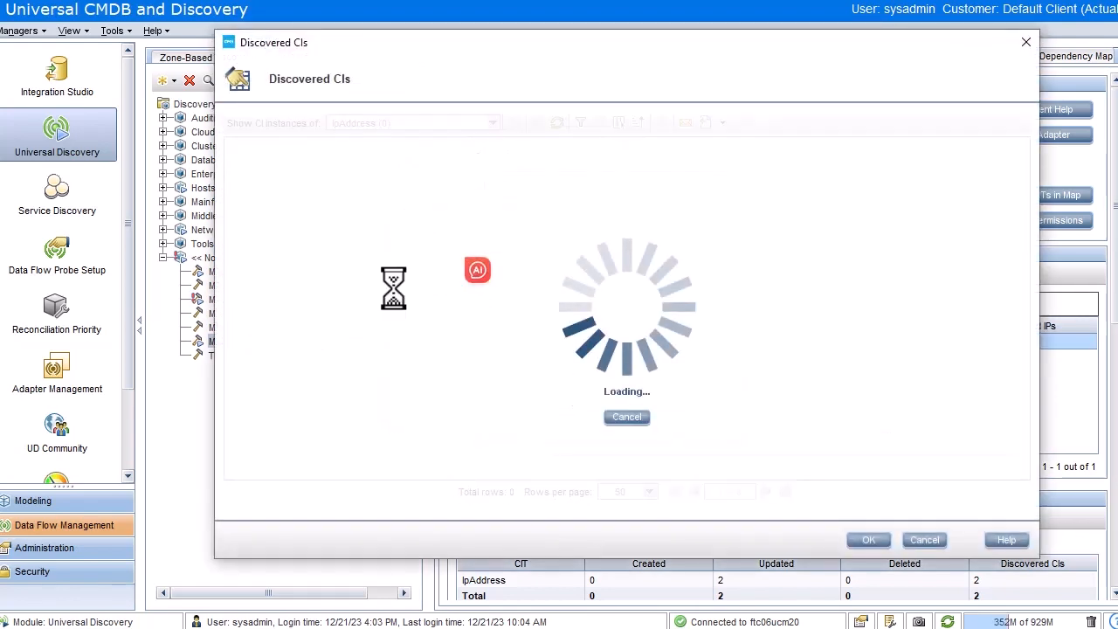
pyautogui.click(301, 165)
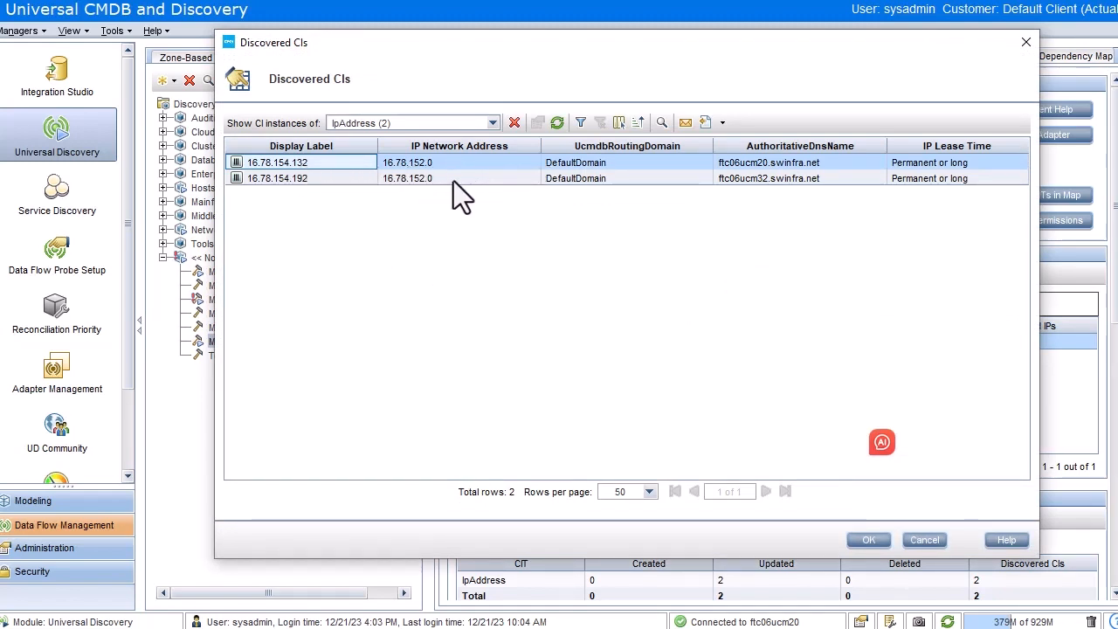
pyautogui.click(447, 30)
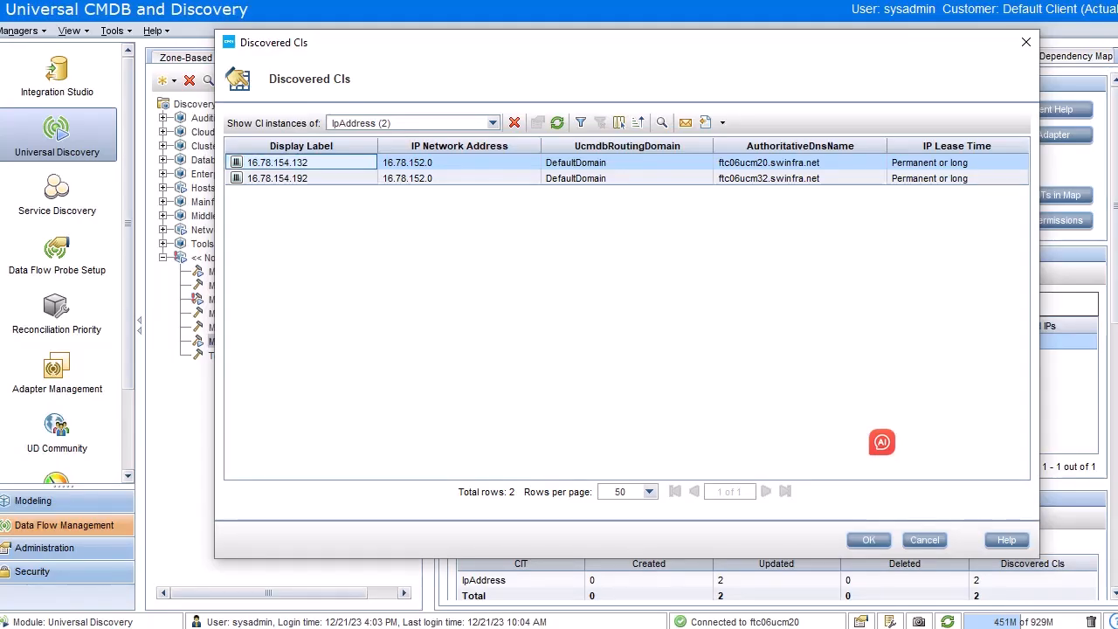
pyautogui.click(1024, 41)
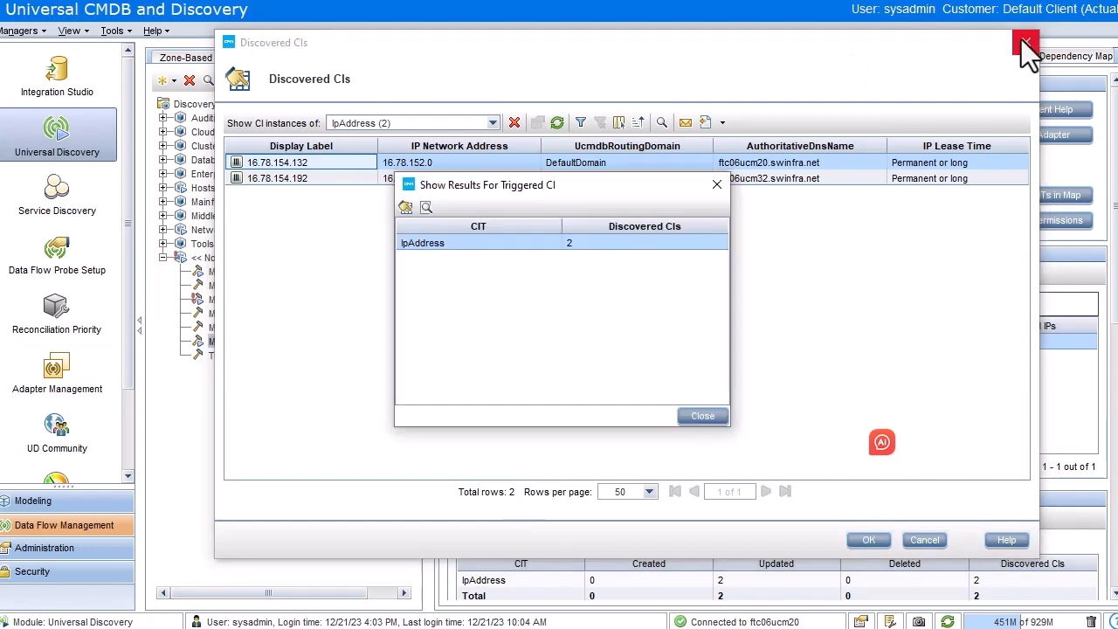
pyautogui.click(715, 183)
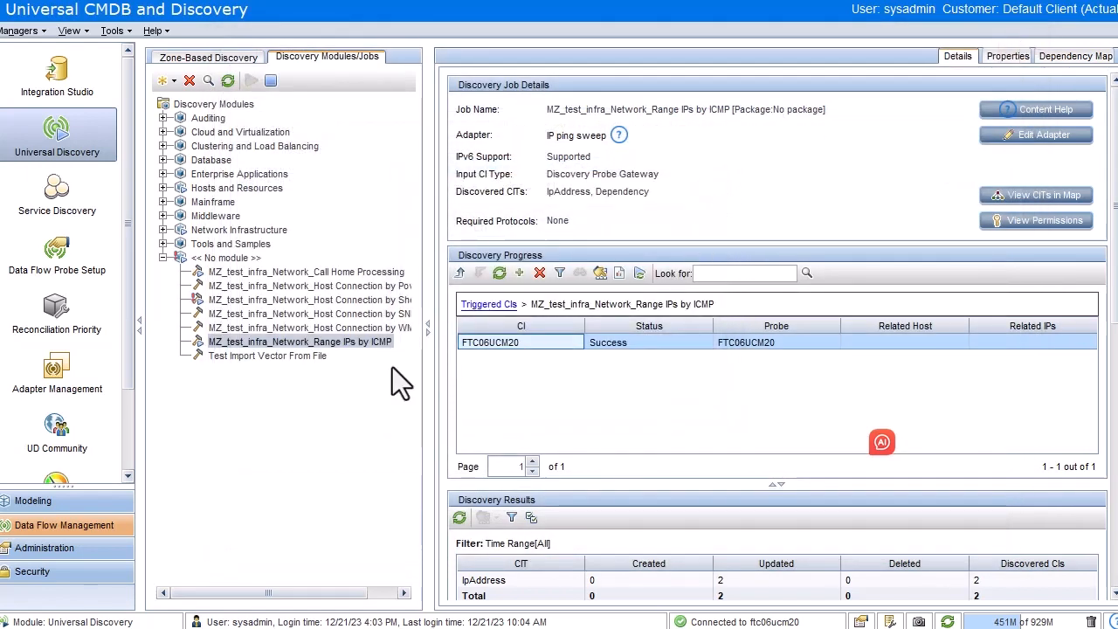
# View the details of MZ_test_infra_Network_Host Connection by Shell and examine its discovered CITs as a map.
pyautogui.moveTo(323, 593); pyautogui.dragTo(357, 599)
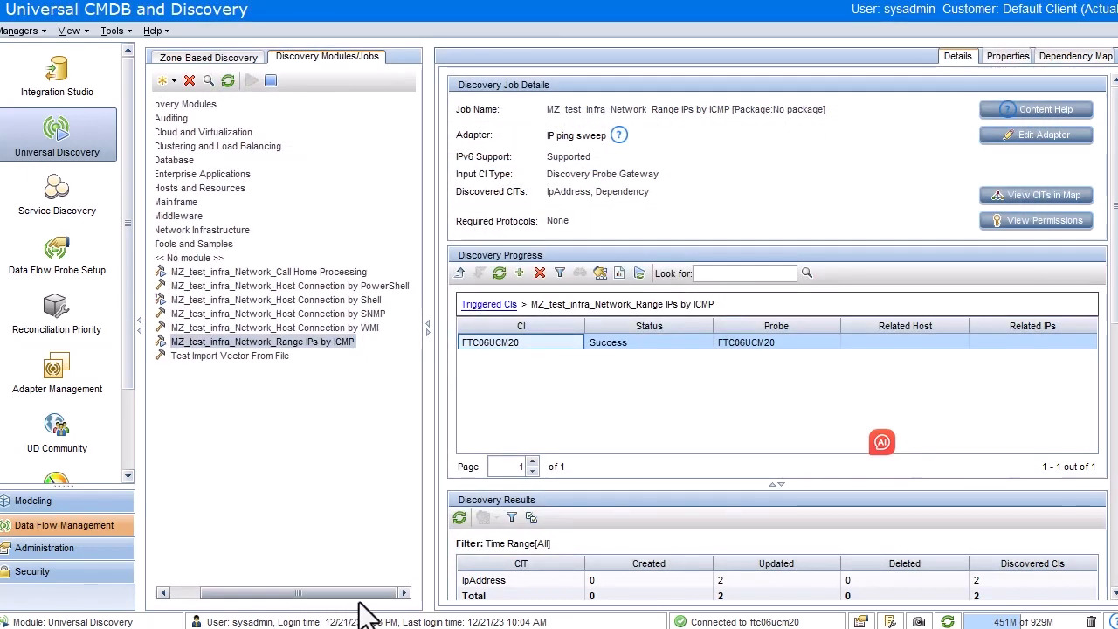
pyautogui.click(312, 302)
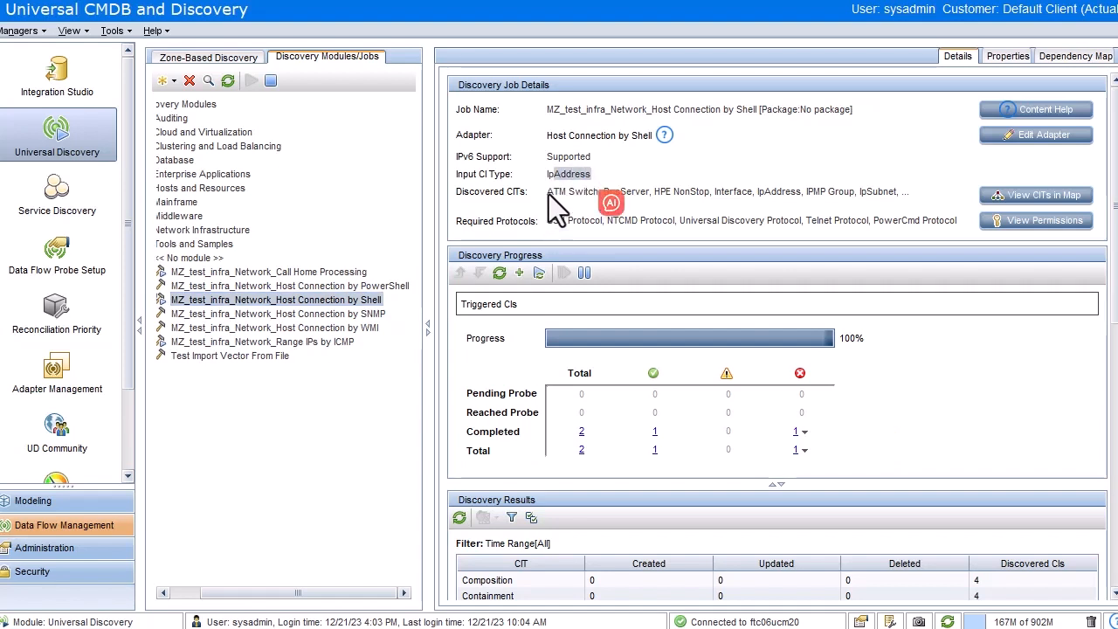
pyautogui.moveTo(556, 193); pyautogui.dragTo(880, 197)
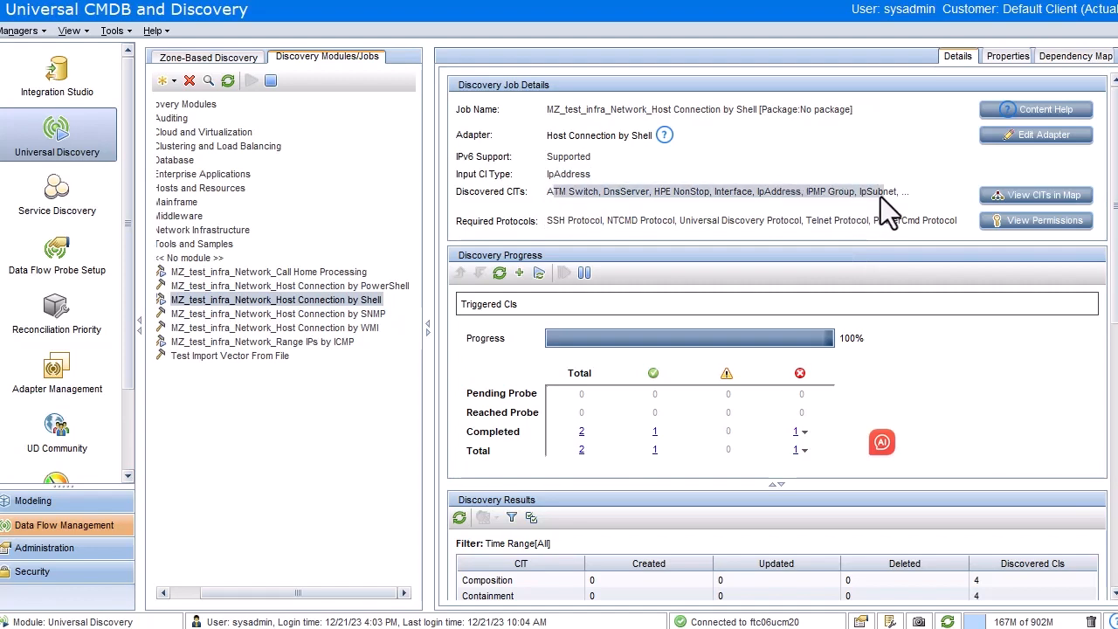
pyautogui.click(1034, 194)
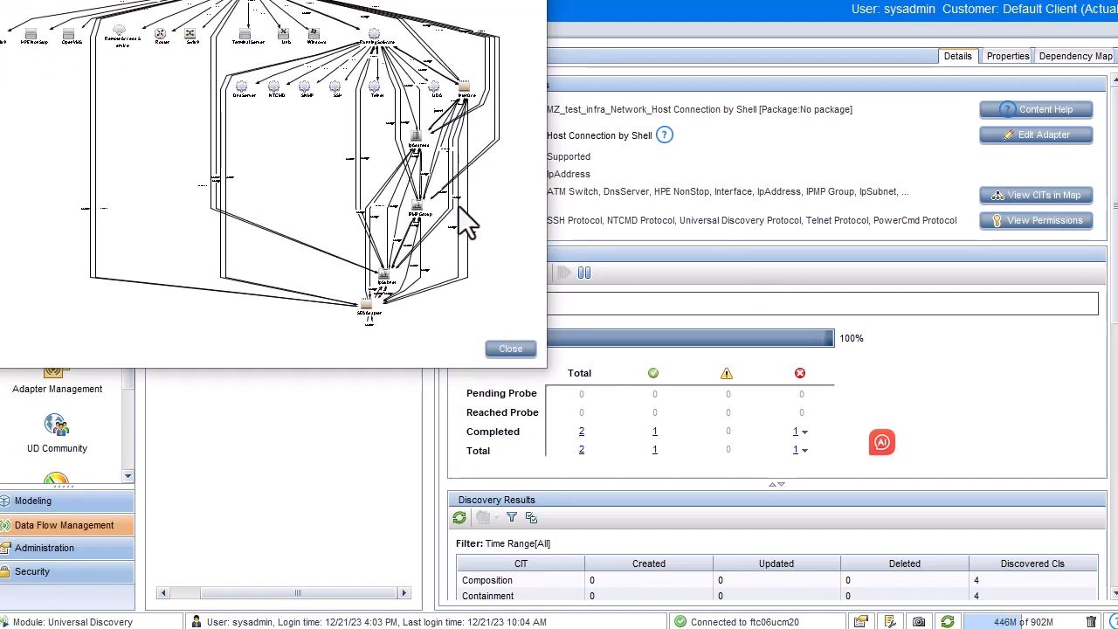
pyautogui.click(511, 350)
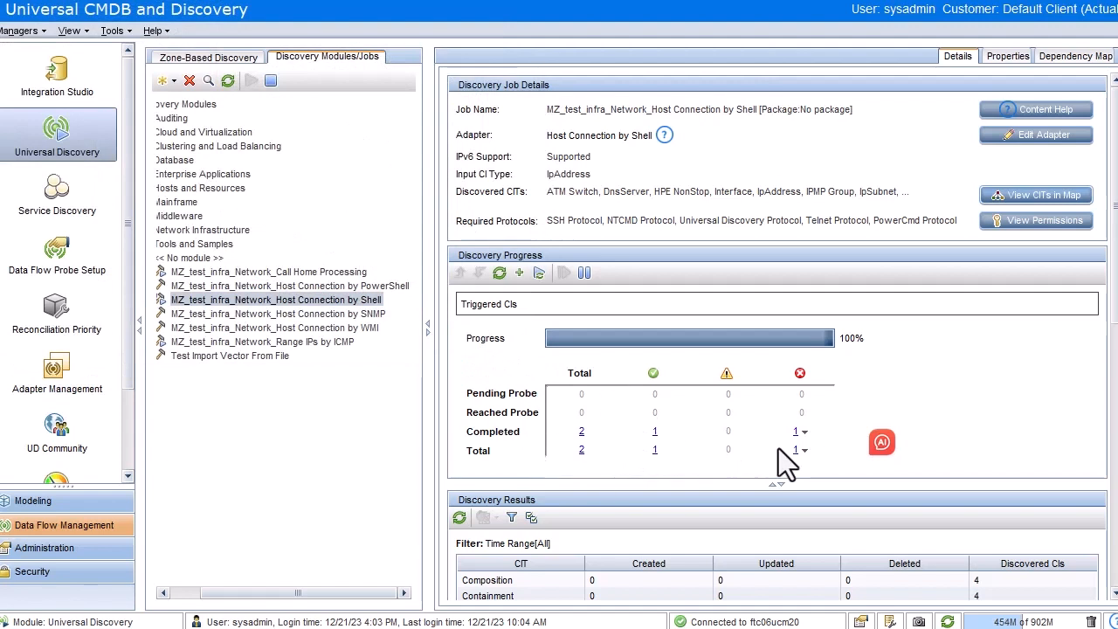
# List the Shell job's completed triggered CIs and show the discovery results for 16.78.154.132.
pyautogui.click(581, 432)
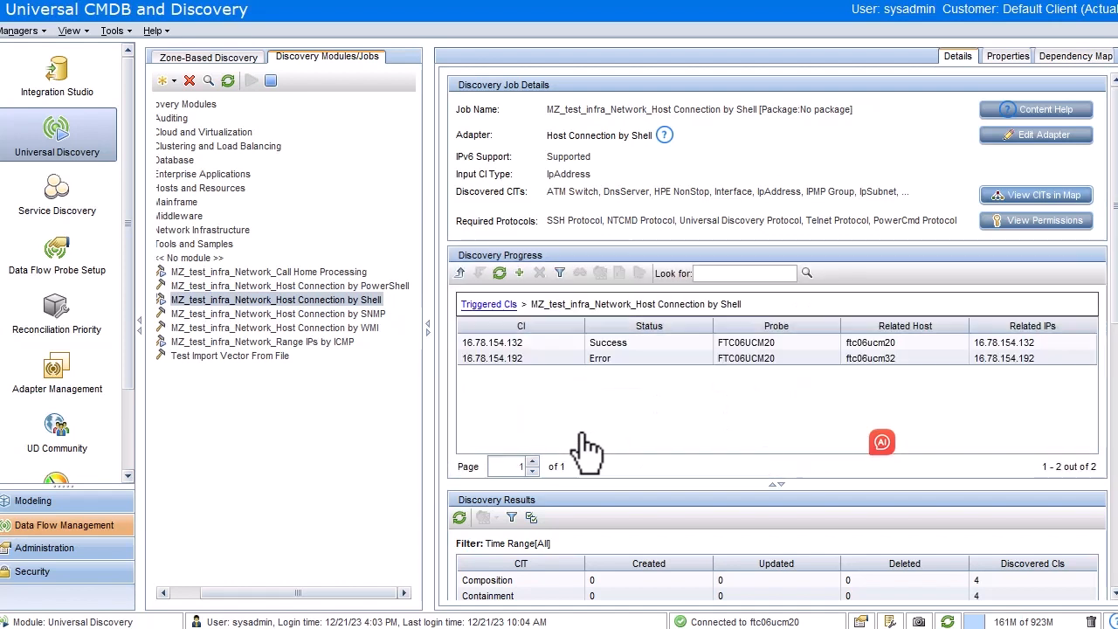
pyautogui.click(532, 360)
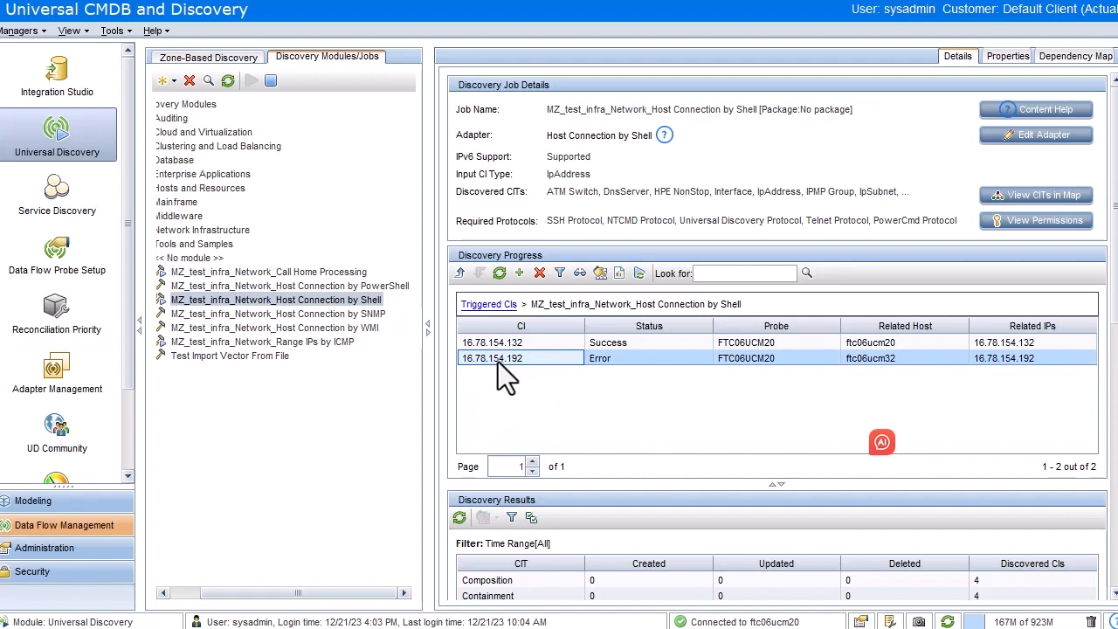
pyautogui.click(536, 343)
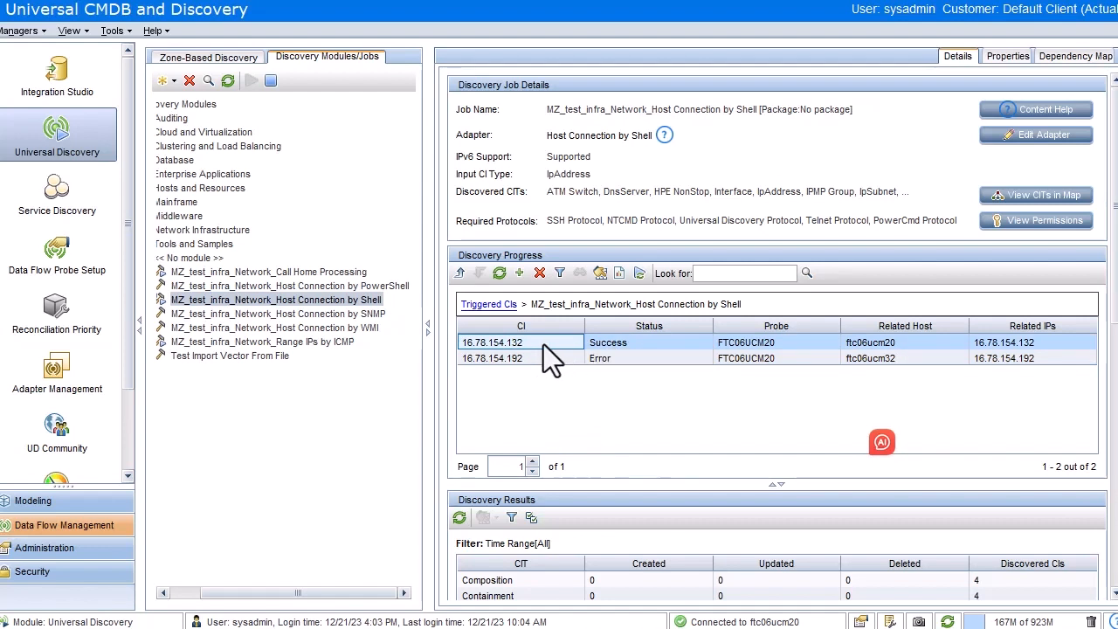
pyautogui.rightClick(544, 344)
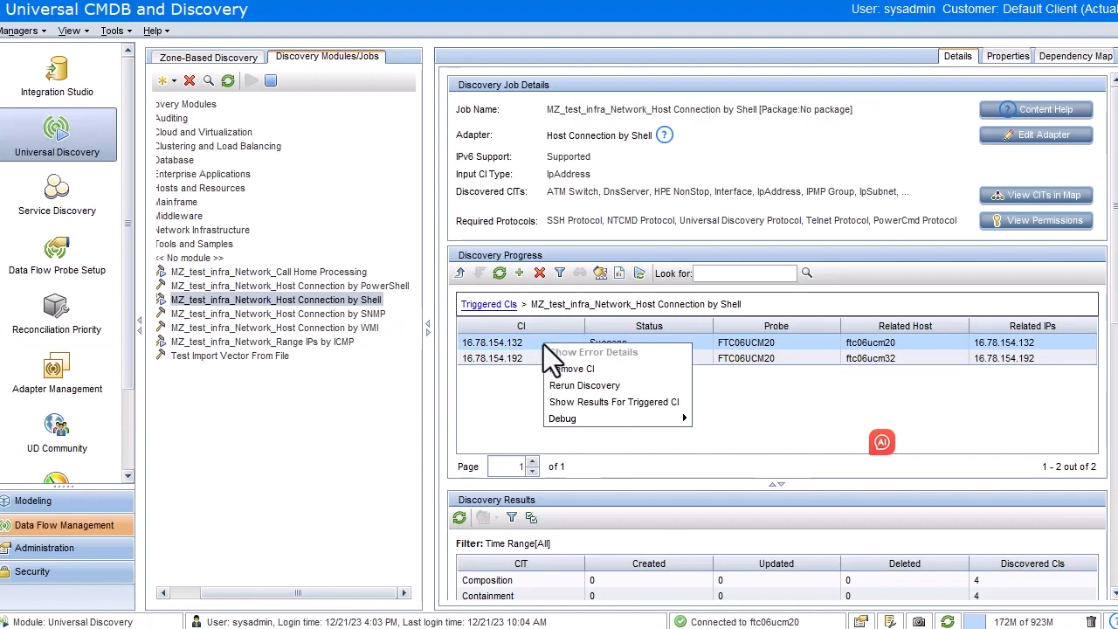
pyautogui.click(586, 403)
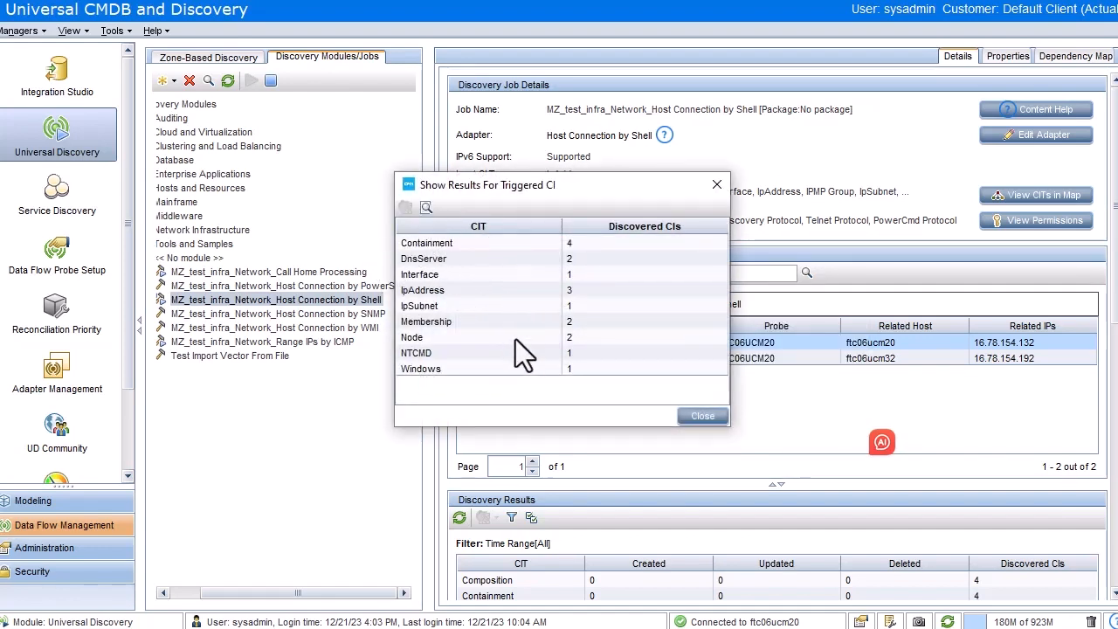
# Examine the Windows and NTCMD entries in the triggered CI results, and close the results.
pyautogui.click(452, 371)
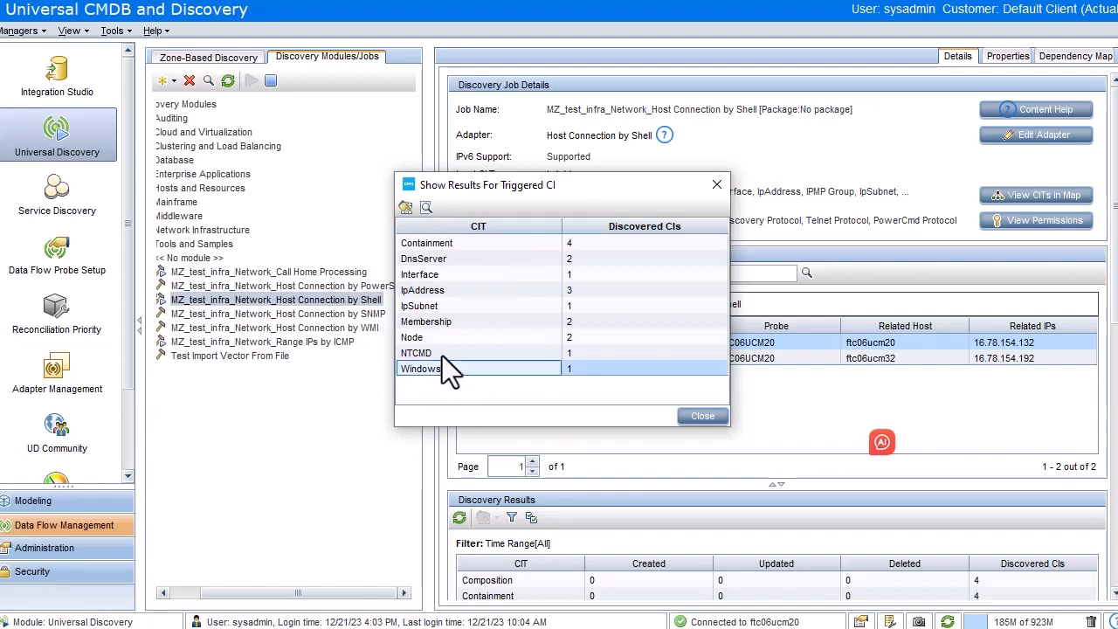
pyautogui.click(442, 356)
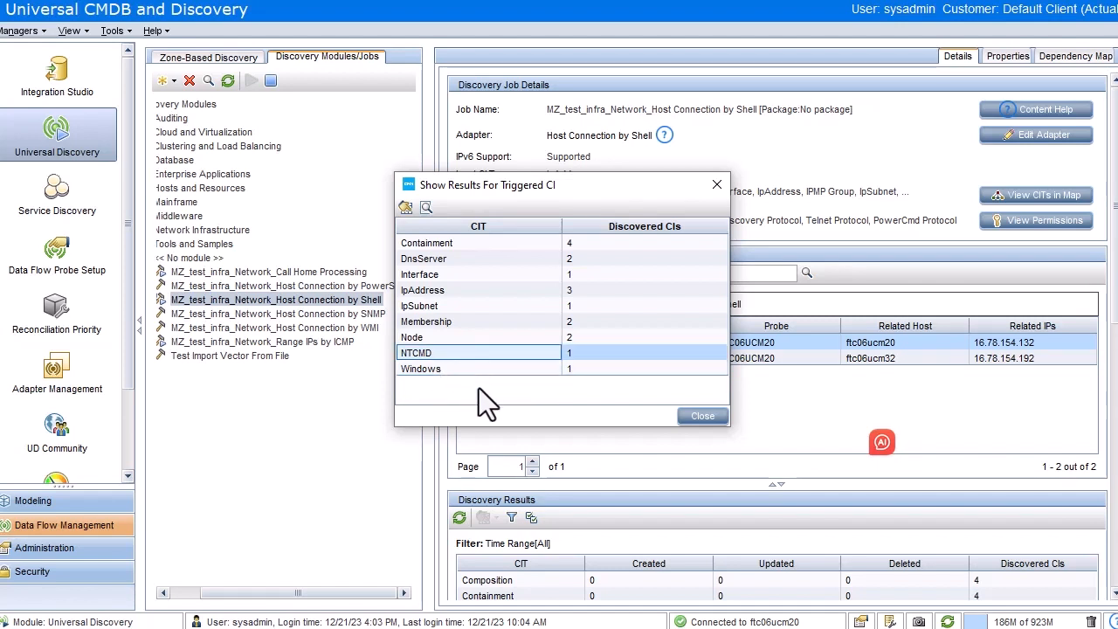
pyautogui.click(702, 416)
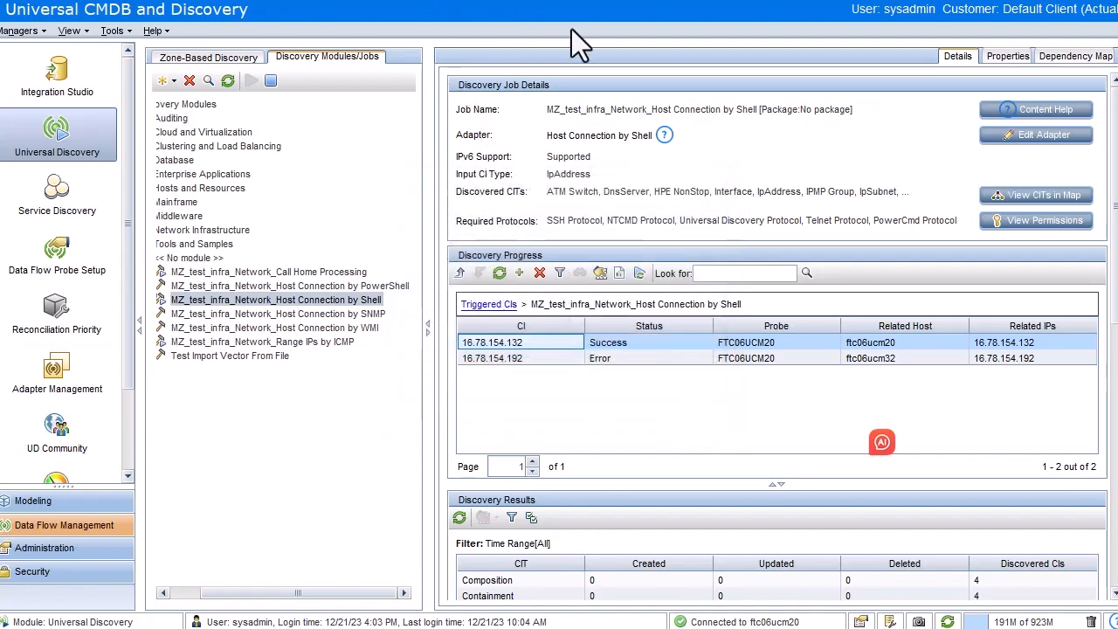
pyautogui.hotkey('alt', 'Tab')
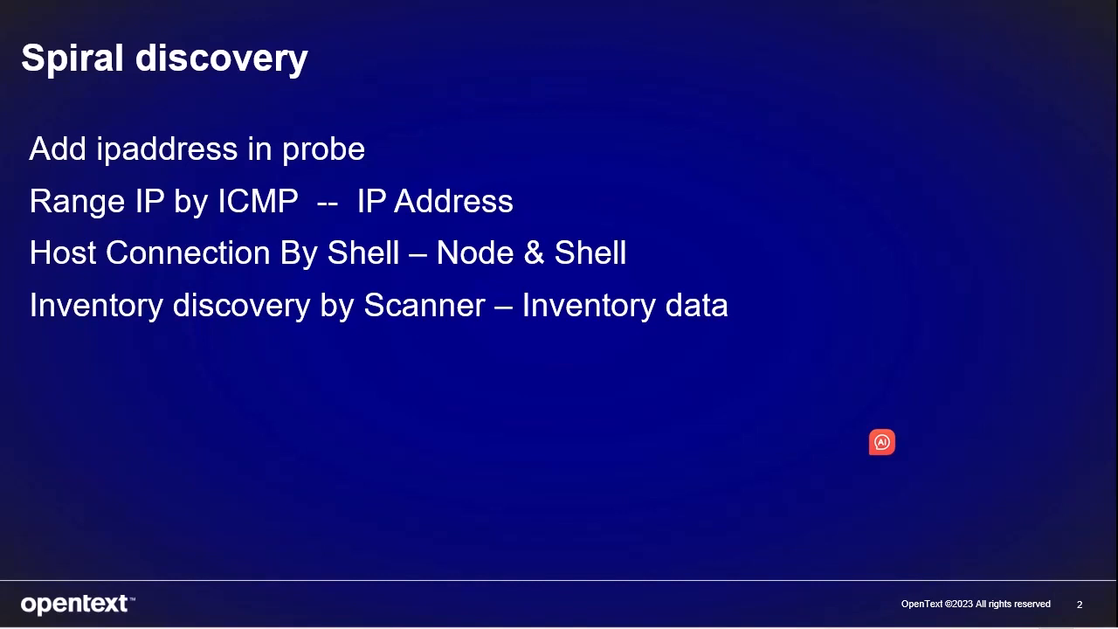
pyautogui.hotkey('alt', 'Tab')
# Start a new Inventory discovery activity in the test management zone under Zone-Based Discovery and name it inv.
pyautogui.click(215, 54)
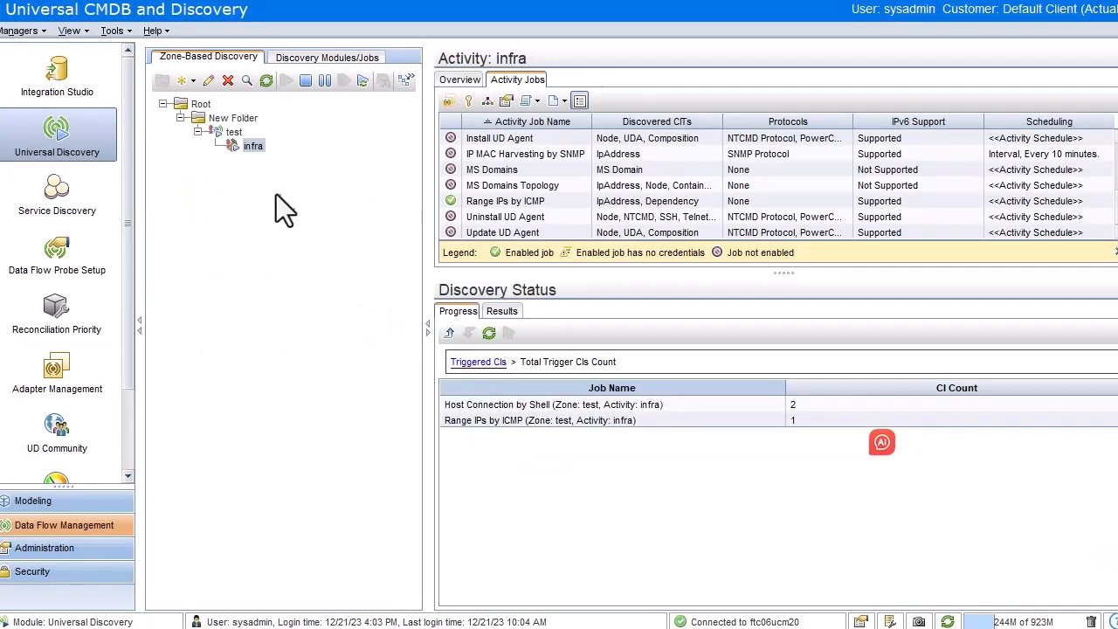
pyautogui.click(234, 133)
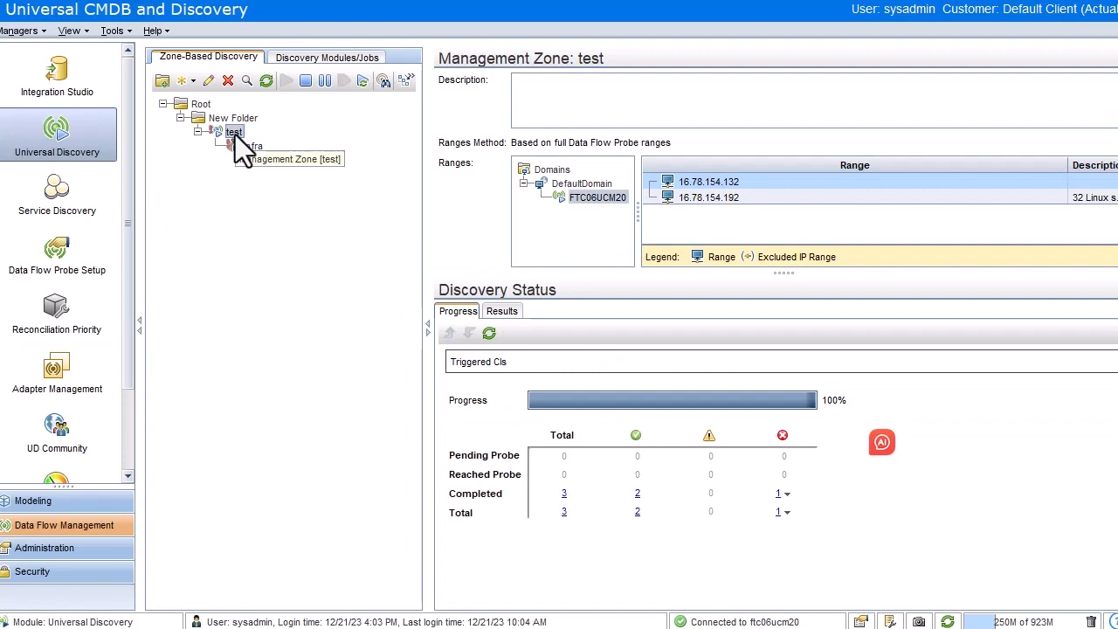
pyautogui.click(190, 86)
pyautogui.moveTo(225, 122)
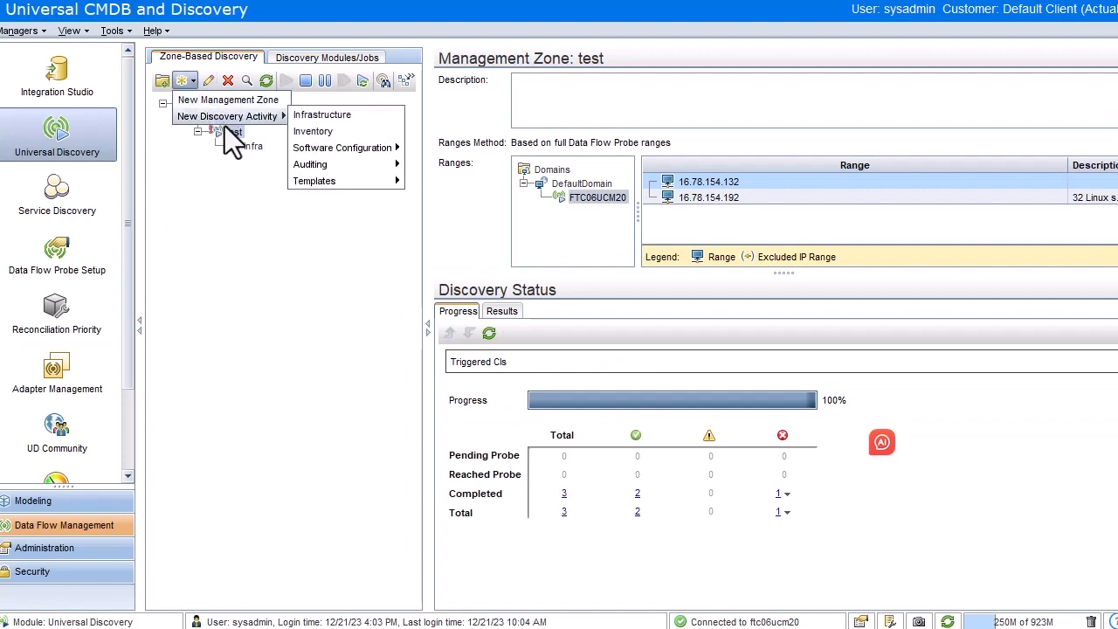
pyautogui.click(317, 131)
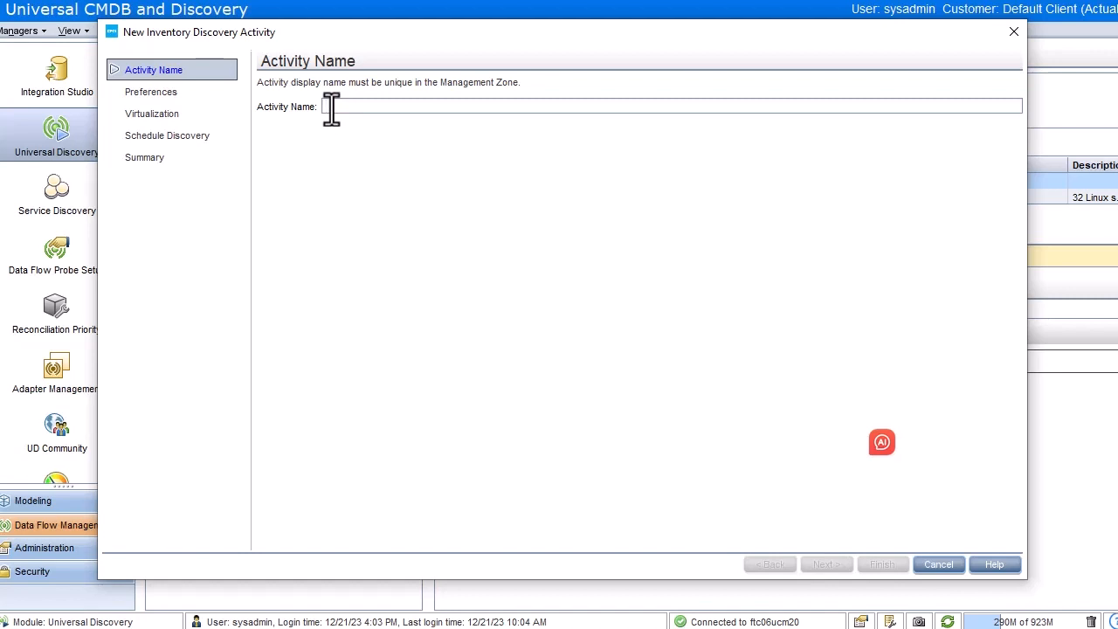
pyautogui.write('inv')
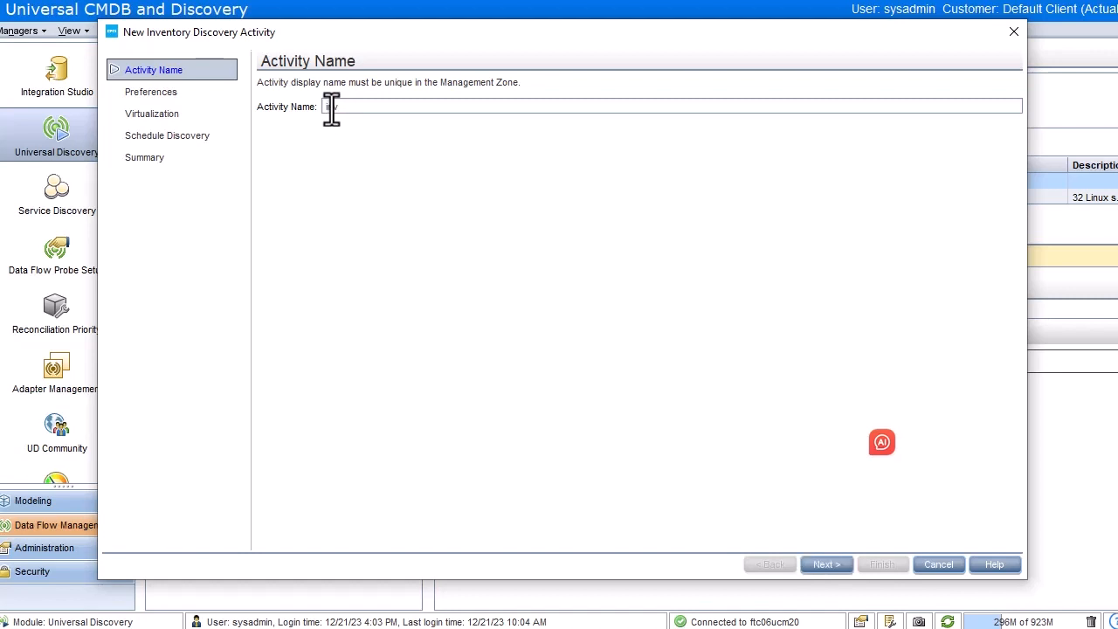
# Keep scanner-based inventory discovery and the default schedule, exclude the virtualization topology, and finish creating the inventory activity.
pyautogui.click(824, 565)
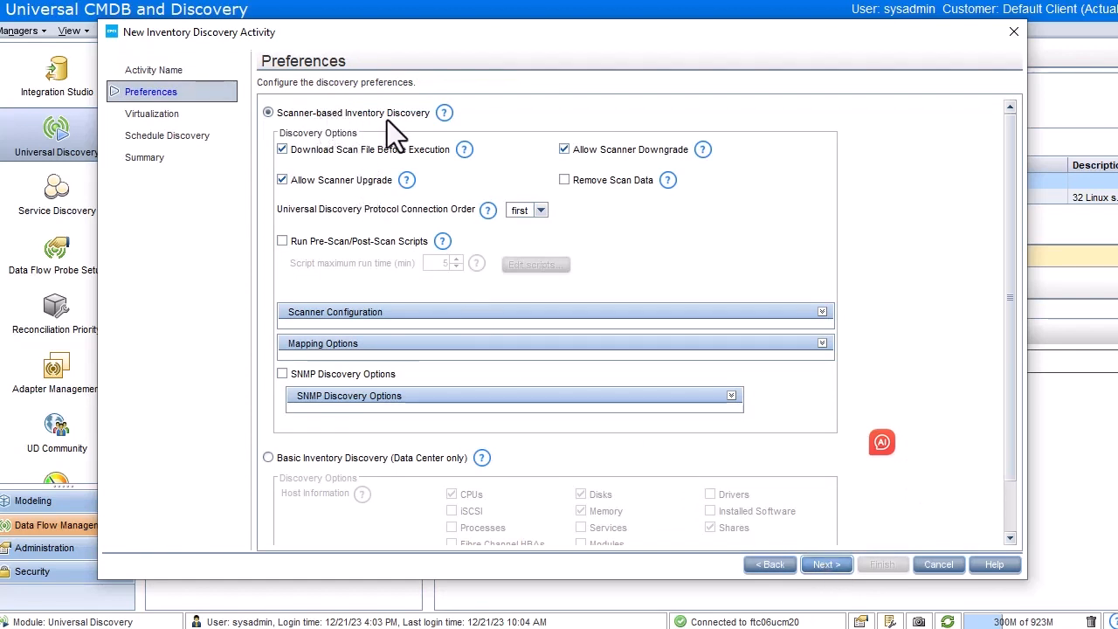
pyautogui.click(826, 565)
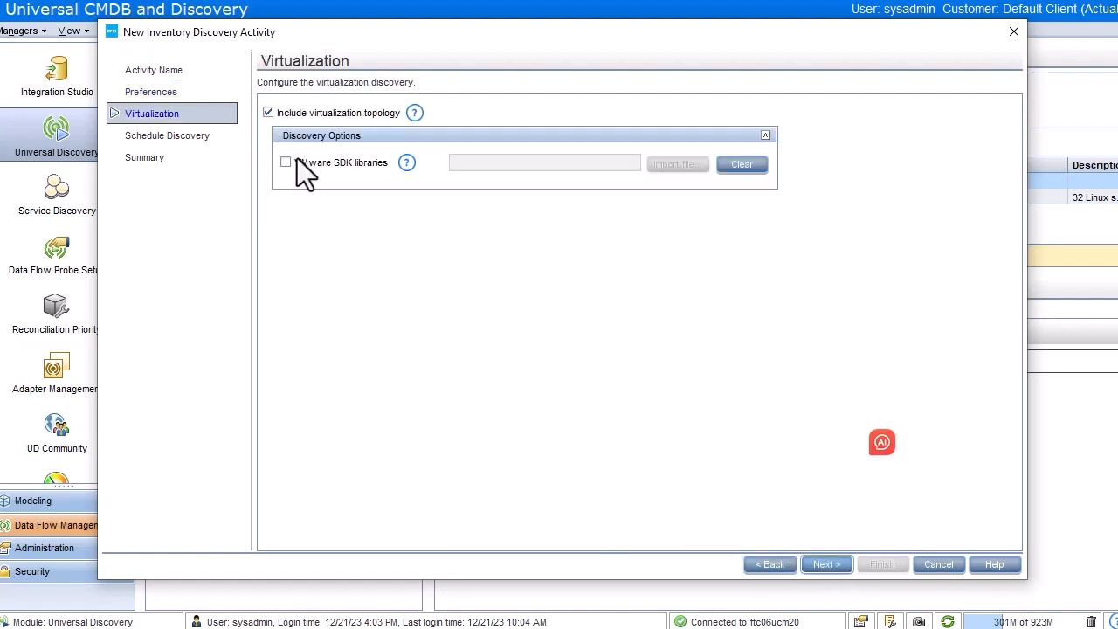
pyautogui.click(291, 113)
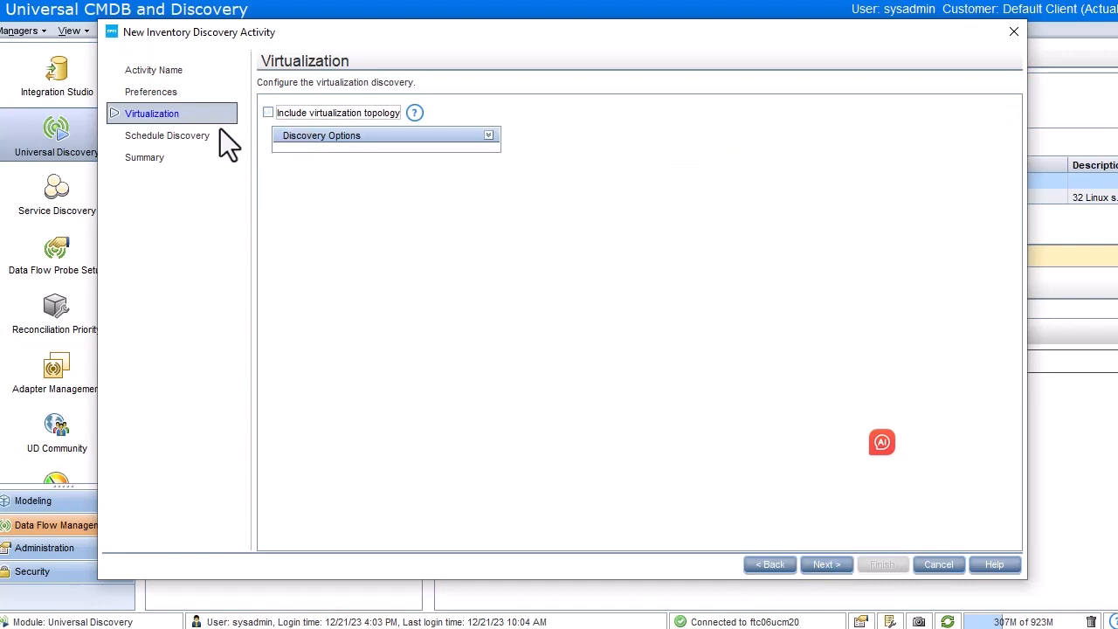
pyautogui.click(830, 565)
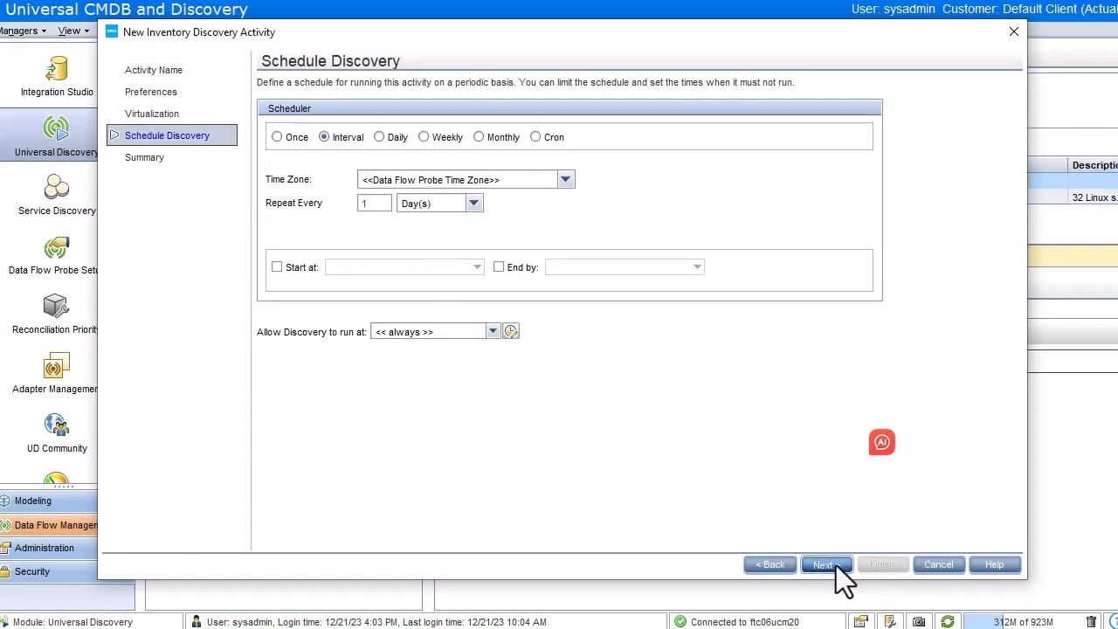
pyautogui.click(836, 565)
pyautogui.click(886, 568)
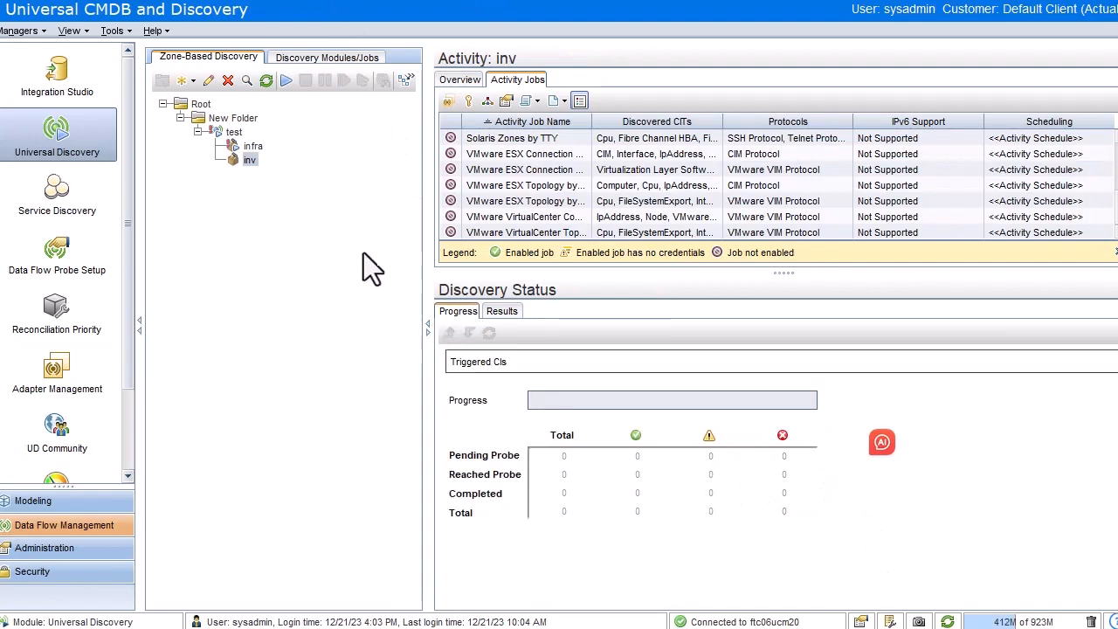
# Activate the inv activity and review its list of activity jobs.
pyautogui.click(288, 81)
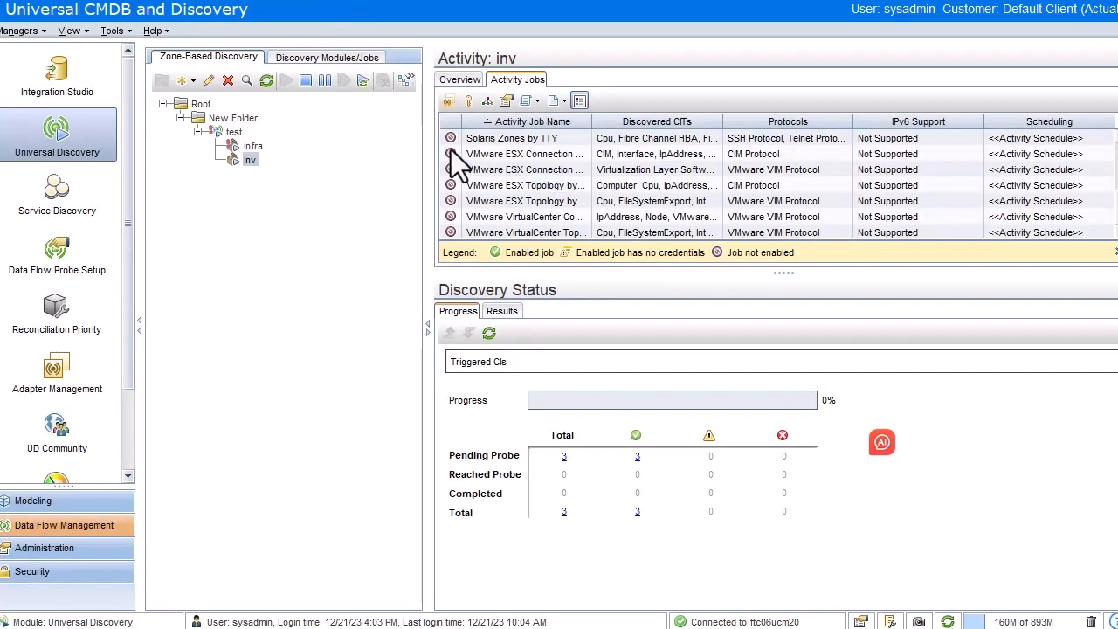
pyautogui.scroll(3, 516, 188)
pyautogui.scroll(1, 529, 205)
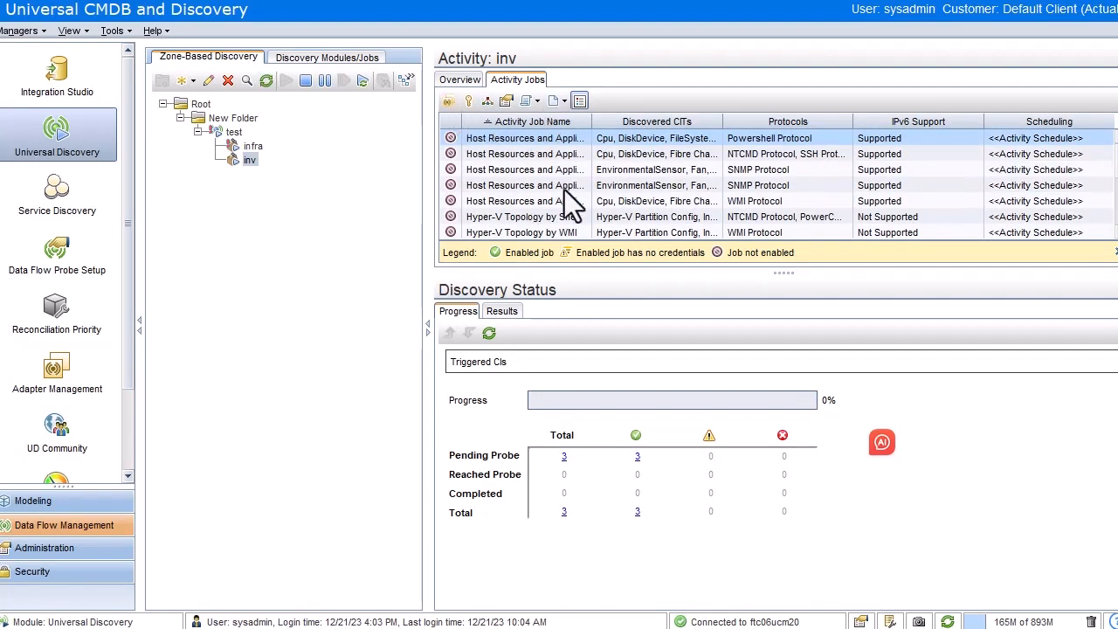
# Widen the Activity Job Name column and review the enabled Inventory Discovery by Manual Scanner Deployment and by Scanner jobs.
pyautogui.scroll(-3, 564, 191)
pyautogui.scroll(3, 565, 193)
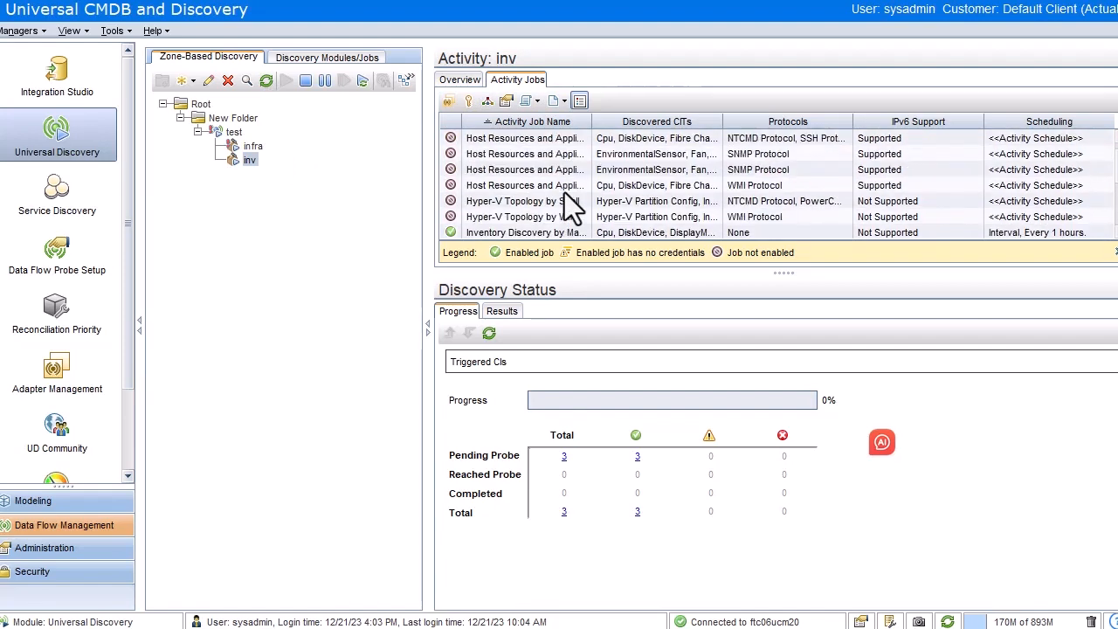
pyautogui.scroll(-3, 564, 197)
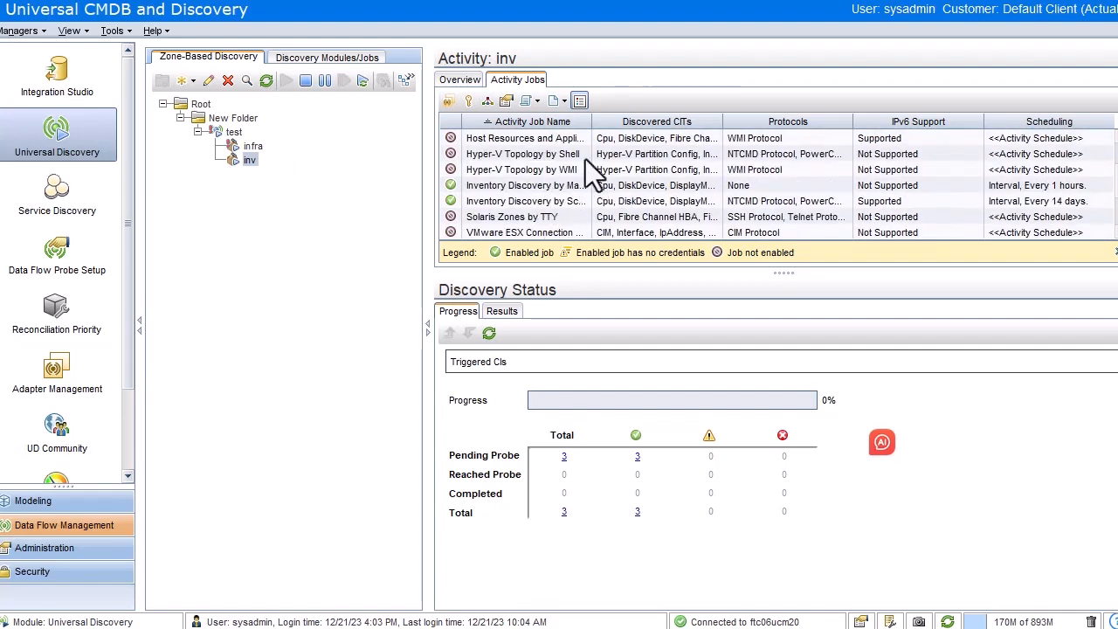
pyautogui.moveTo(592, 124); pyautogui.dragTo(719, 129)
pyautogui.click(609, 188)
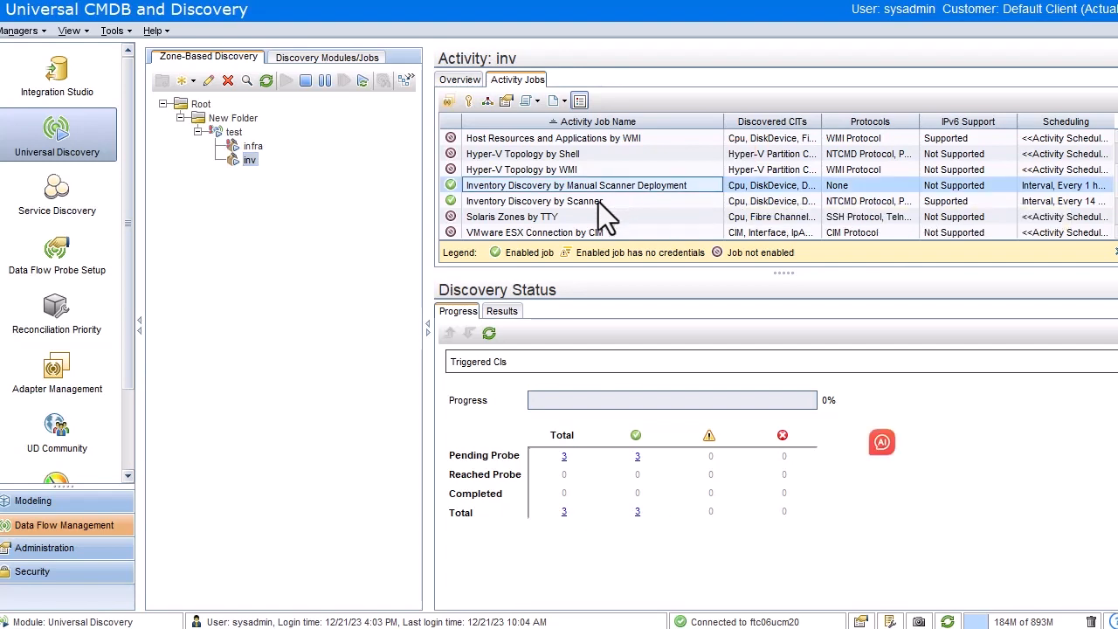
pyautogui.click(587, 206)
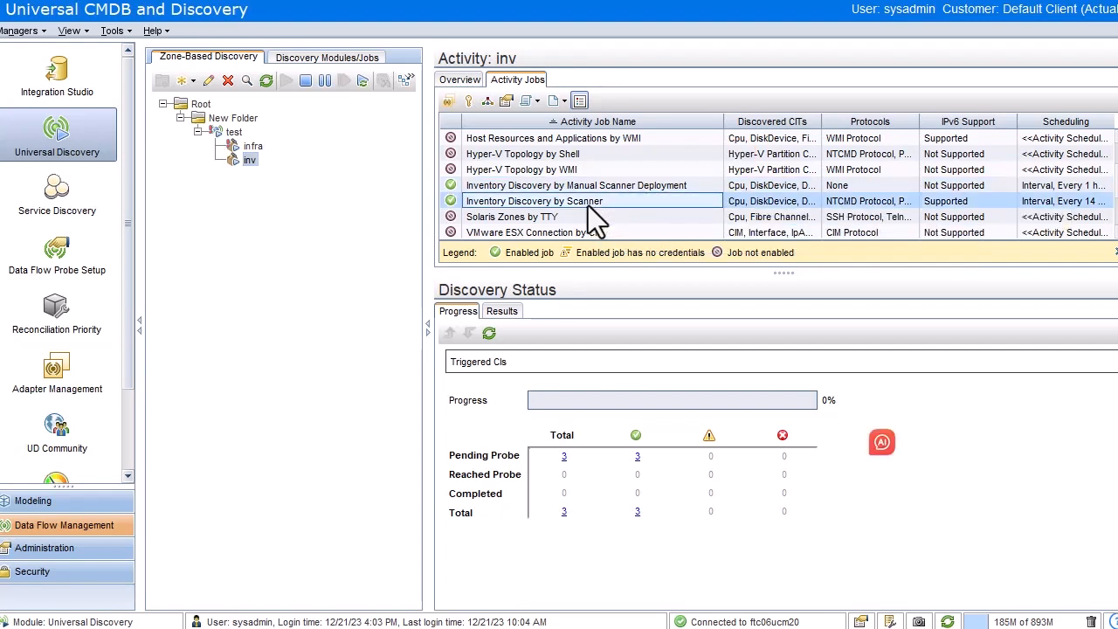
# Check the inv activity's progress by viewing its pending probe CIs, returning to the overview, and viewing its total trigger CIs by job.
pyautogui.click(564, 456)
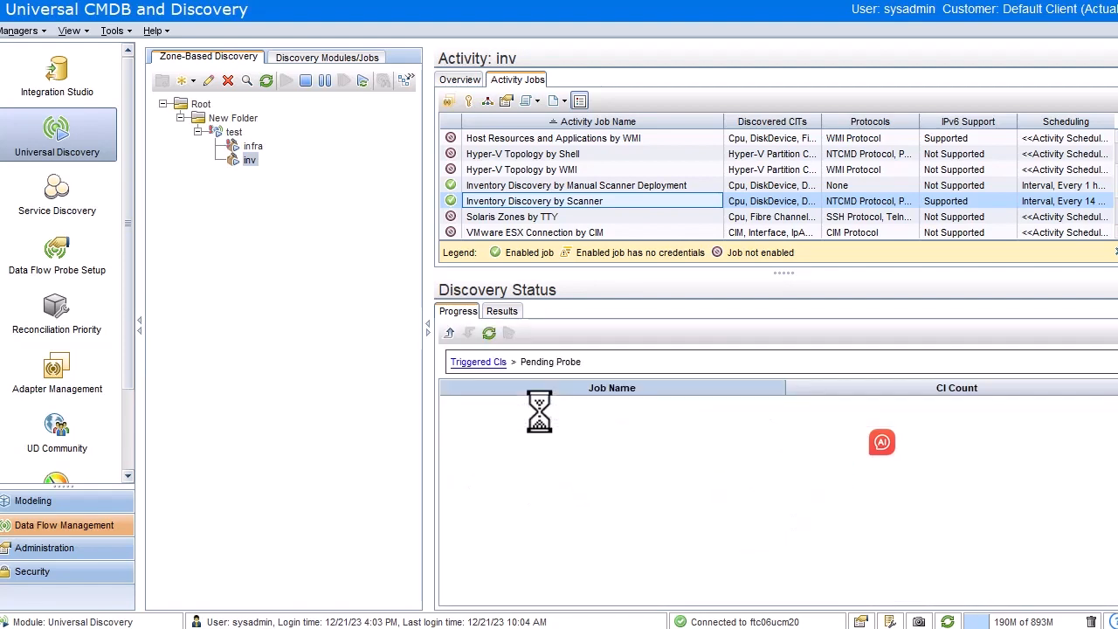
pyautogui.click(491, 365)
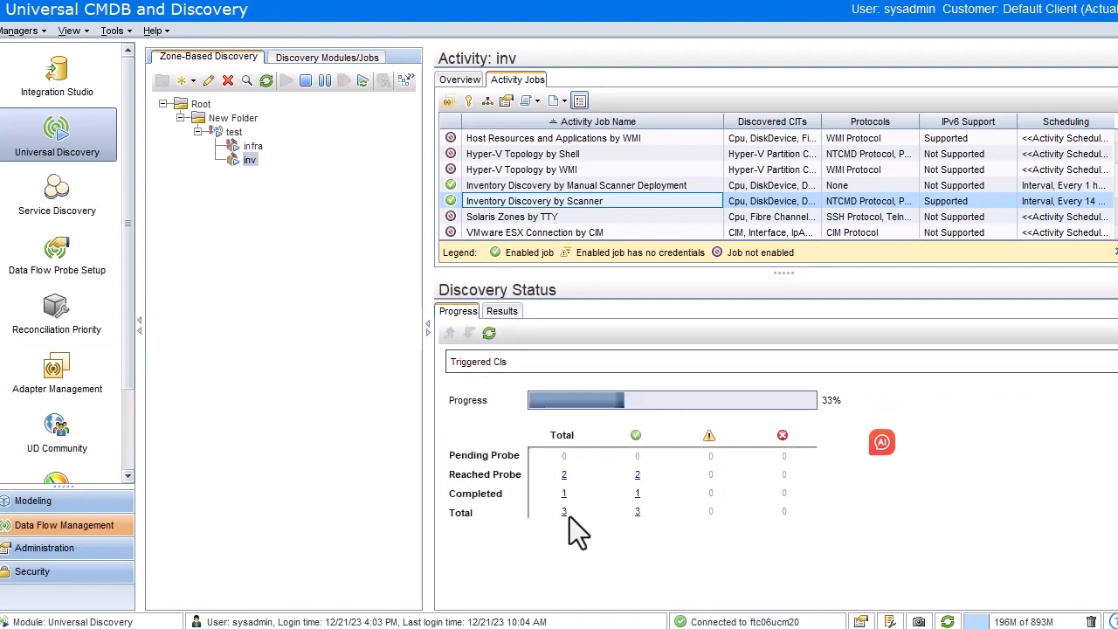
pyautogui.click(566, 517)
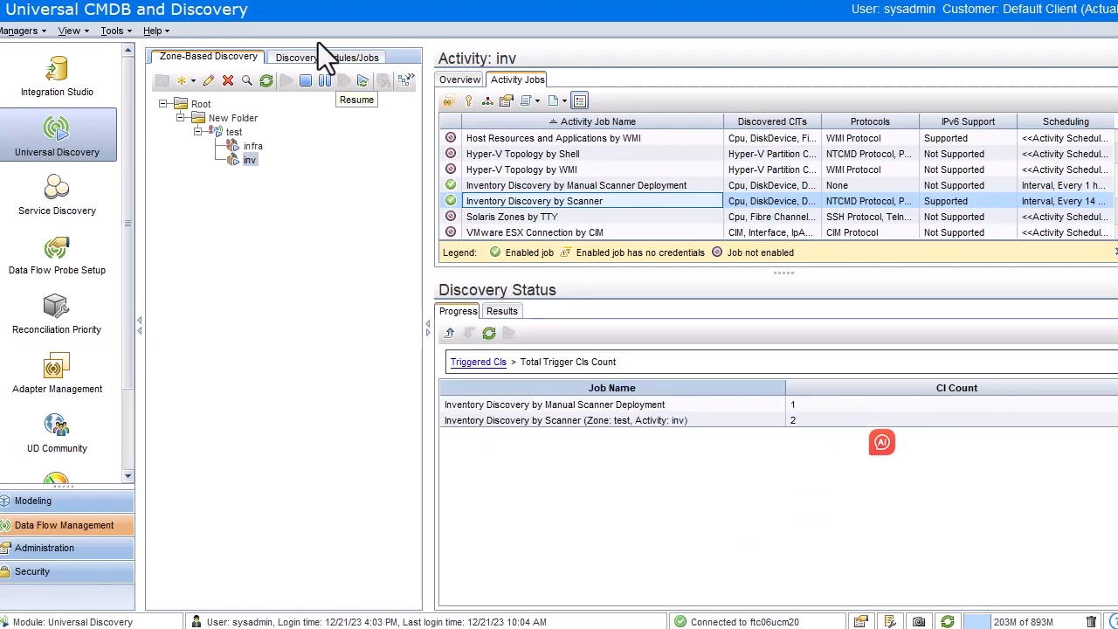
# Refresh the No module group under Discovery Modules/Jobs and open the MZ_test_inv Inventory Discovery by Scanner job.
pyautogui.click(335, 77)
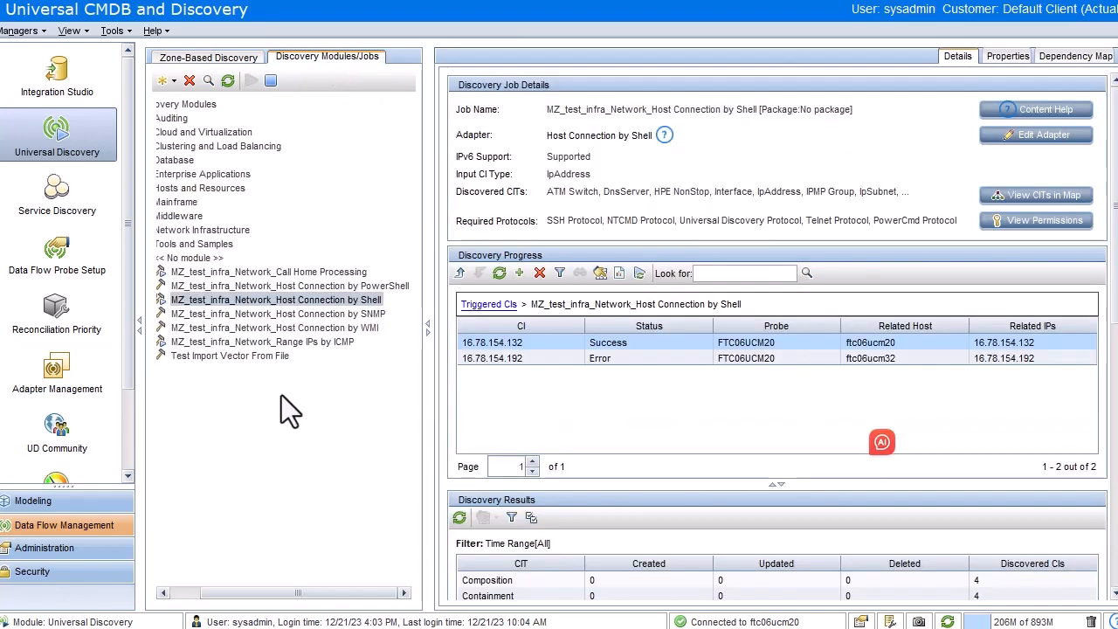
pyautogui.click(214, 255)
pyautogui.click(228, 80)
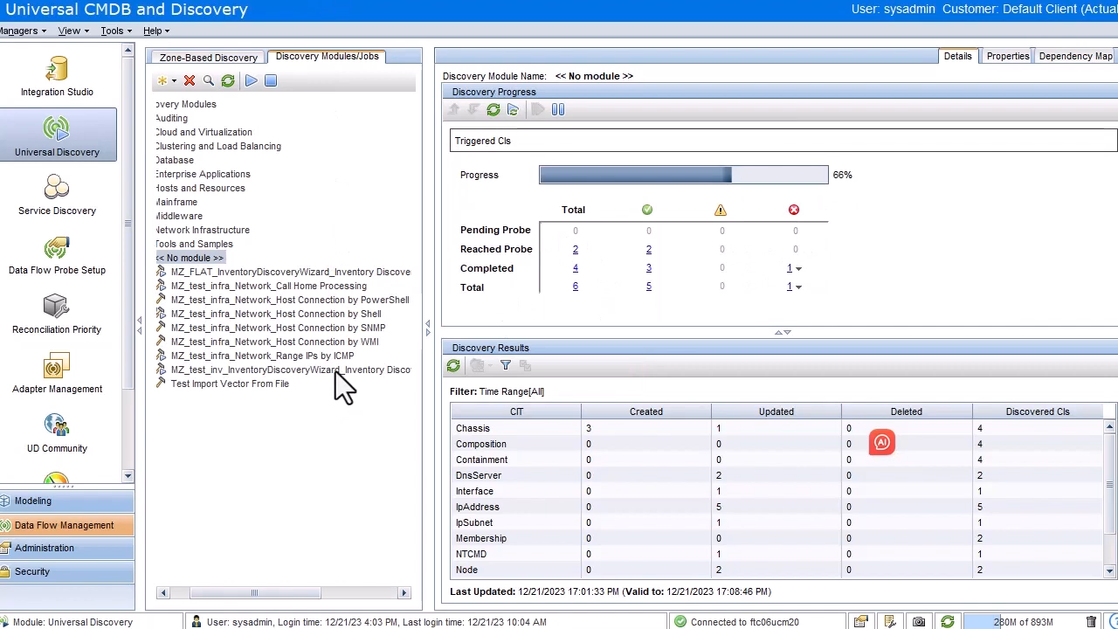
pyautogui.click(336, 371)
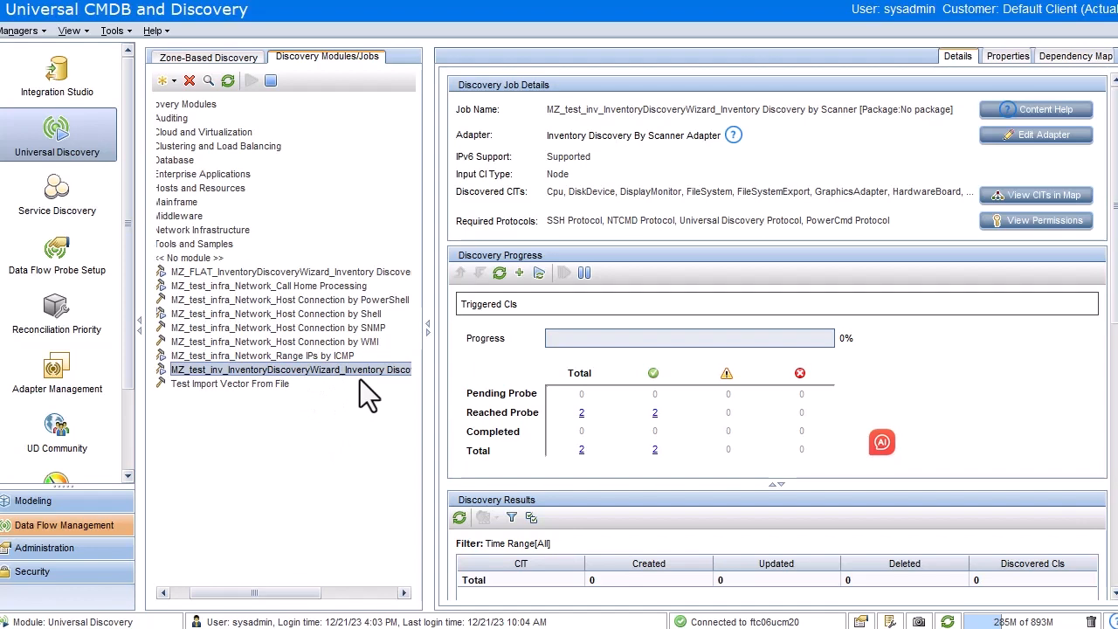
# List the scanner job's completed CIs and show the discovery results for the triggered CI ftc06ucm20.
pyautogui.click(581, 449)
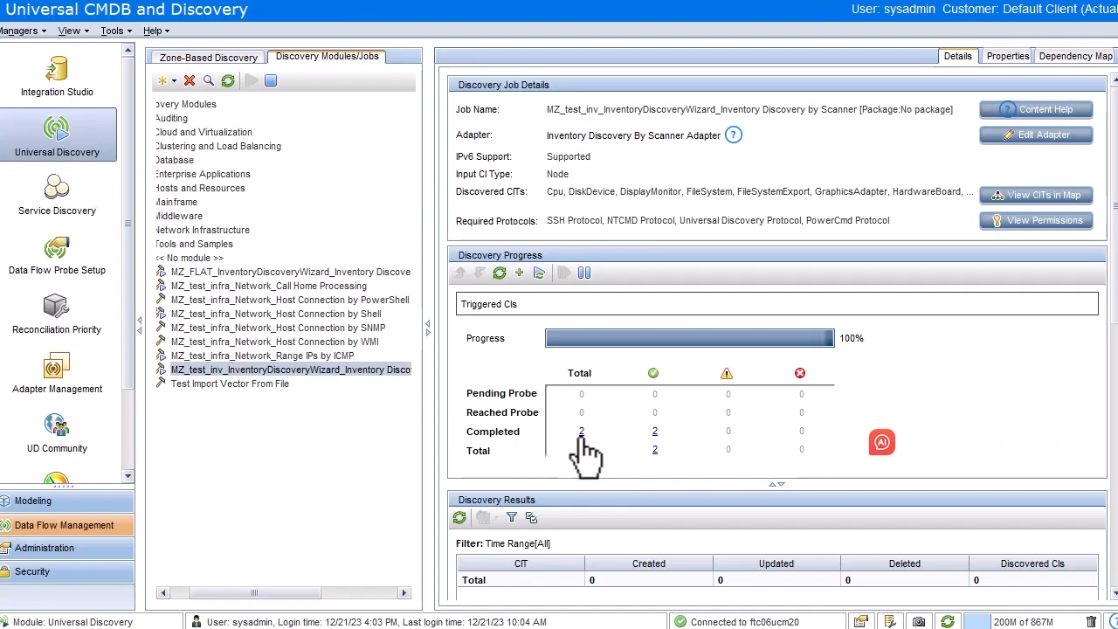
pyautogui.click(581, 434)
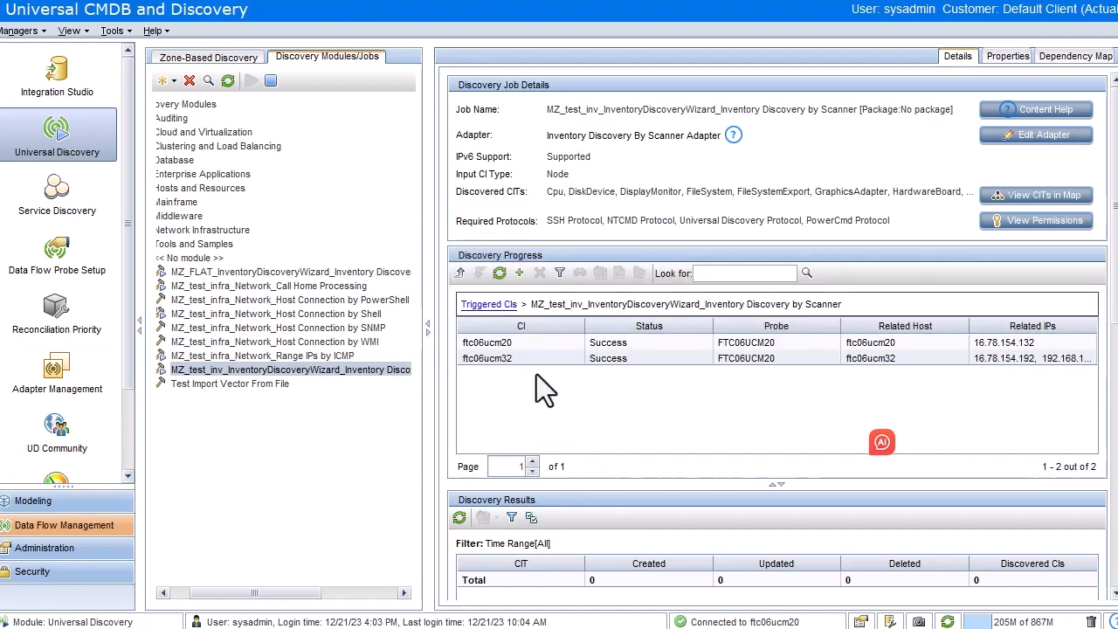
pyautogui.click(524, 344)
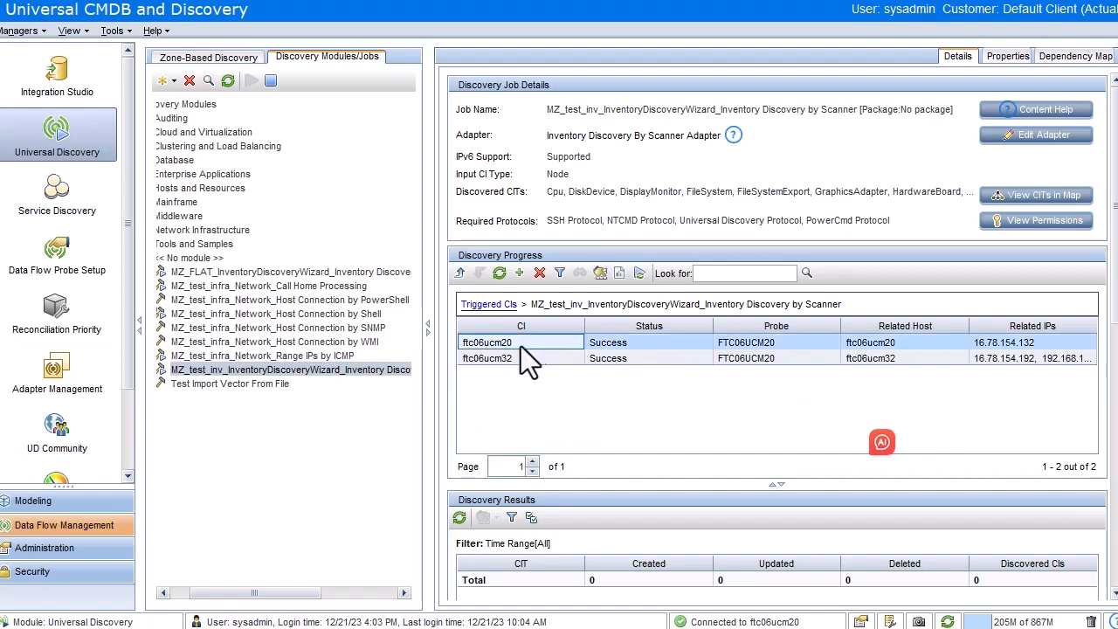
pyautogui.rightClick(521, 346)
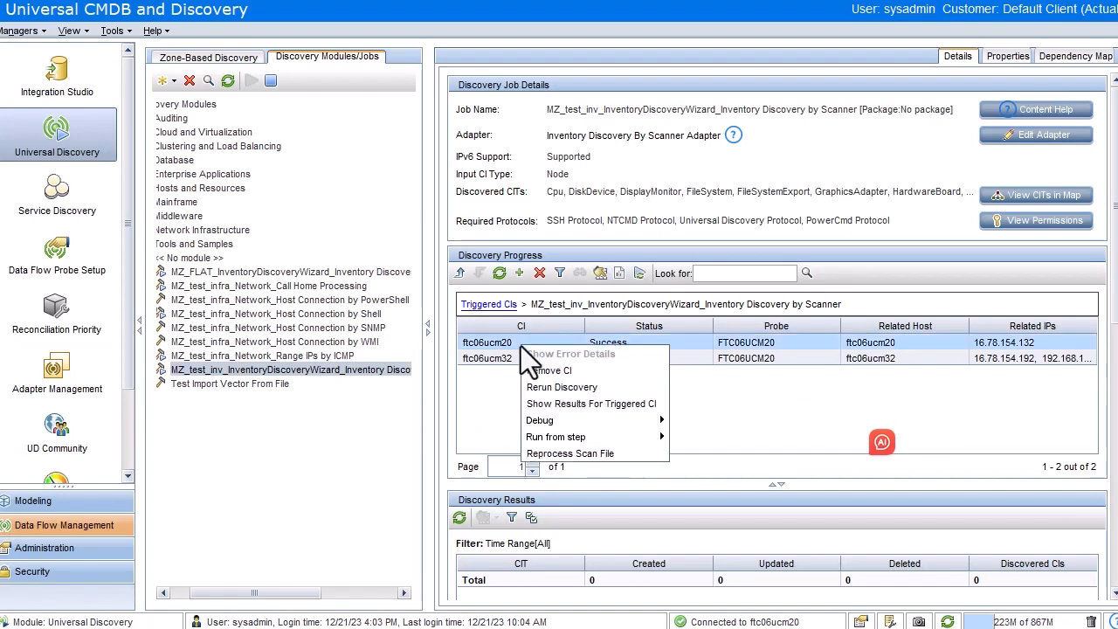
pyautogui.click(583, 410)
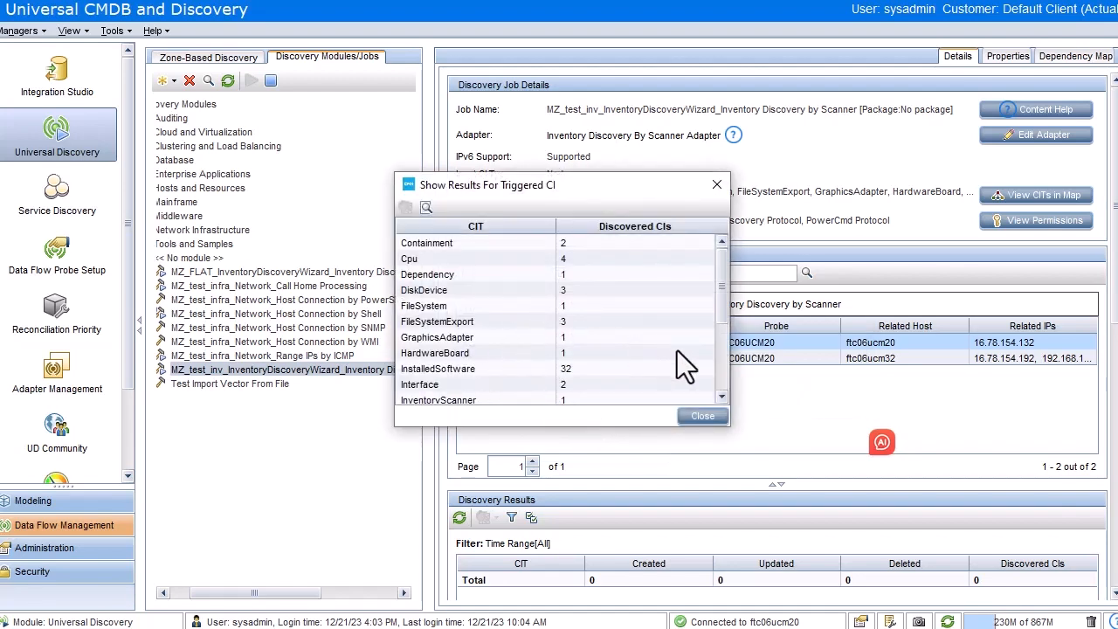
# Examine the discovered CI types, including Cpu, DiskDevice, FileSystem, HardwareBoard and InstalledSoftware, and close the triggered CI results.
pyautogui.click(434, 262)
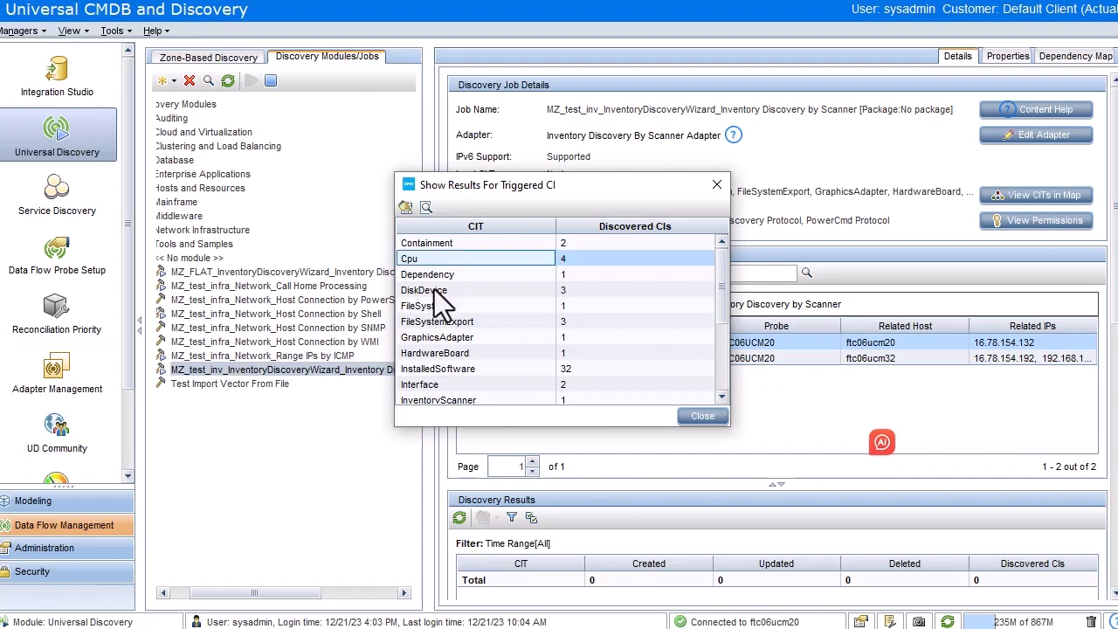
pyautogui.click(436, 290)
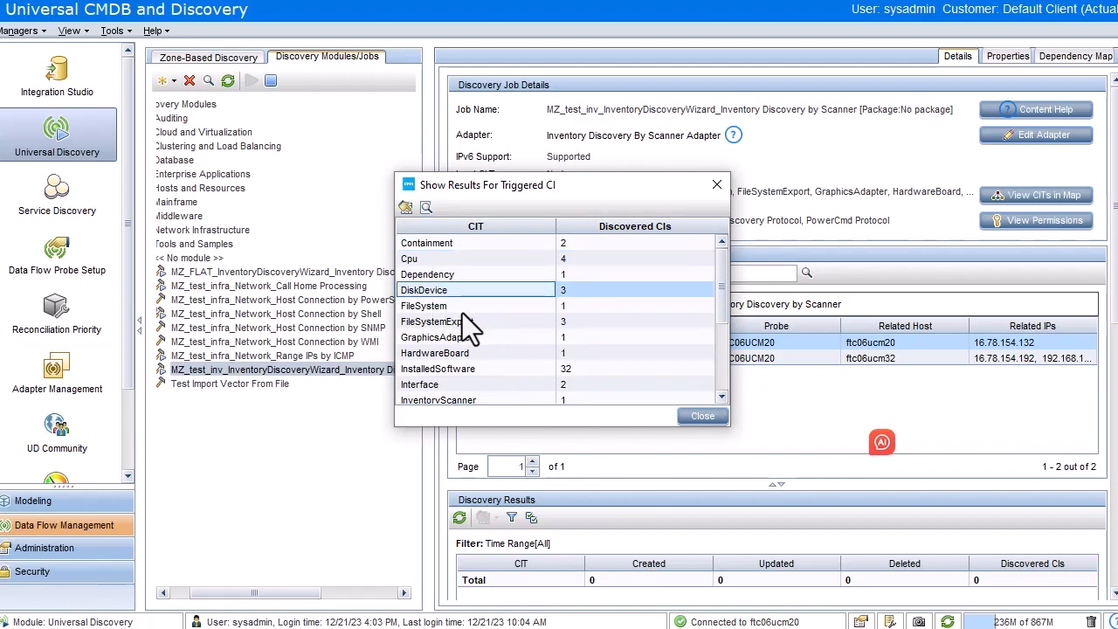
pyautogui.click(462, 307)
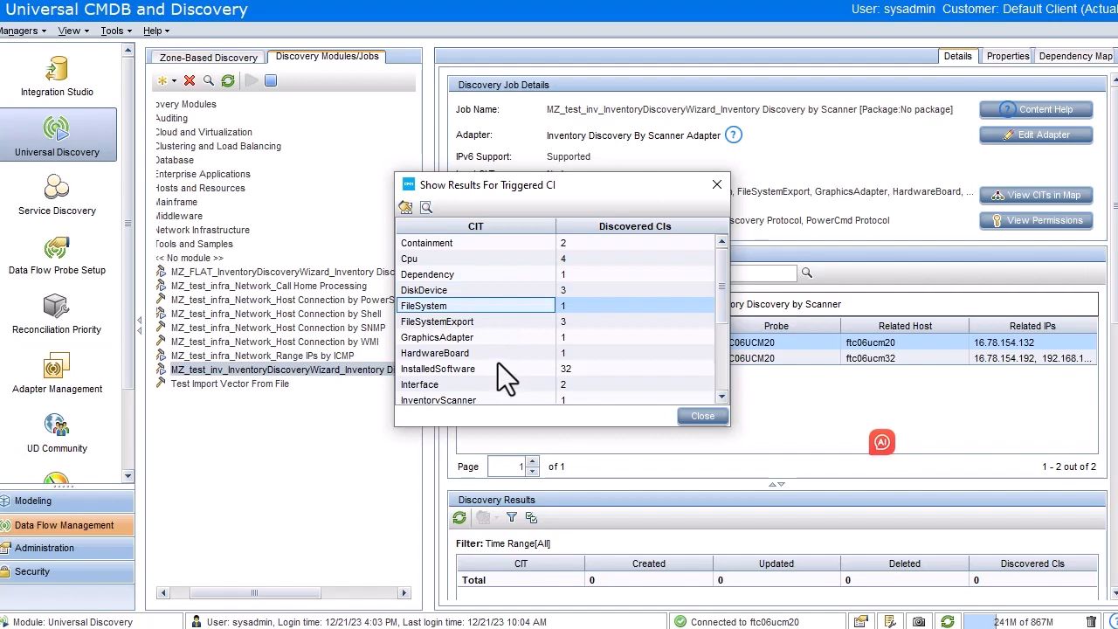
pyautogui.click(481, 354)
pyautogui.scroll(-2, 480, 354)
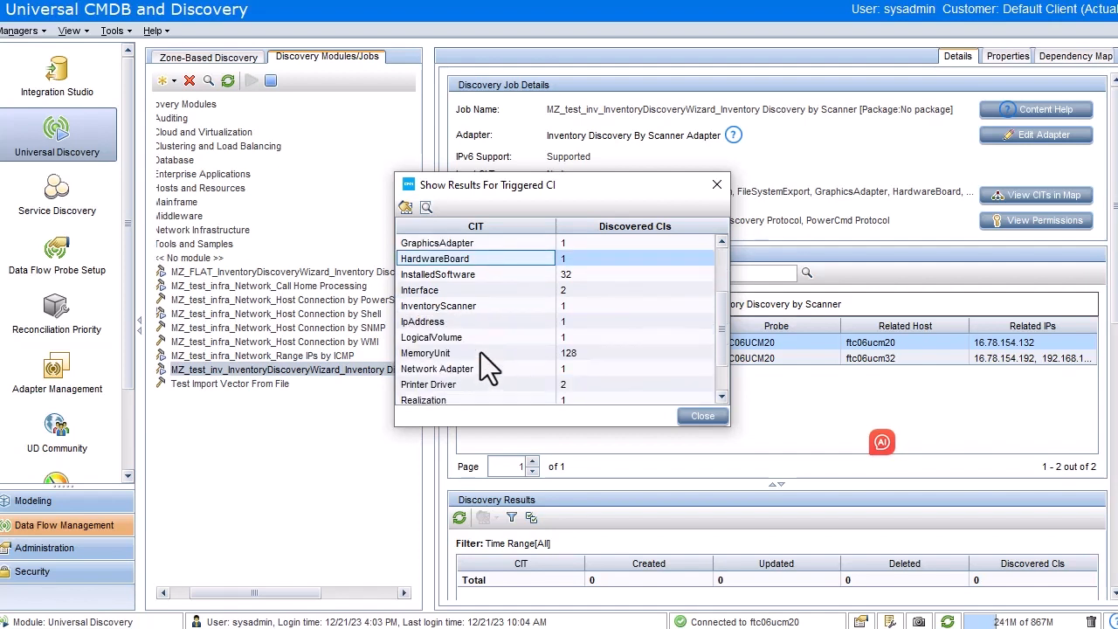
pyautogui.scroll(-1, 491, 386)
pyautogui.scroll(3, 491, 386)
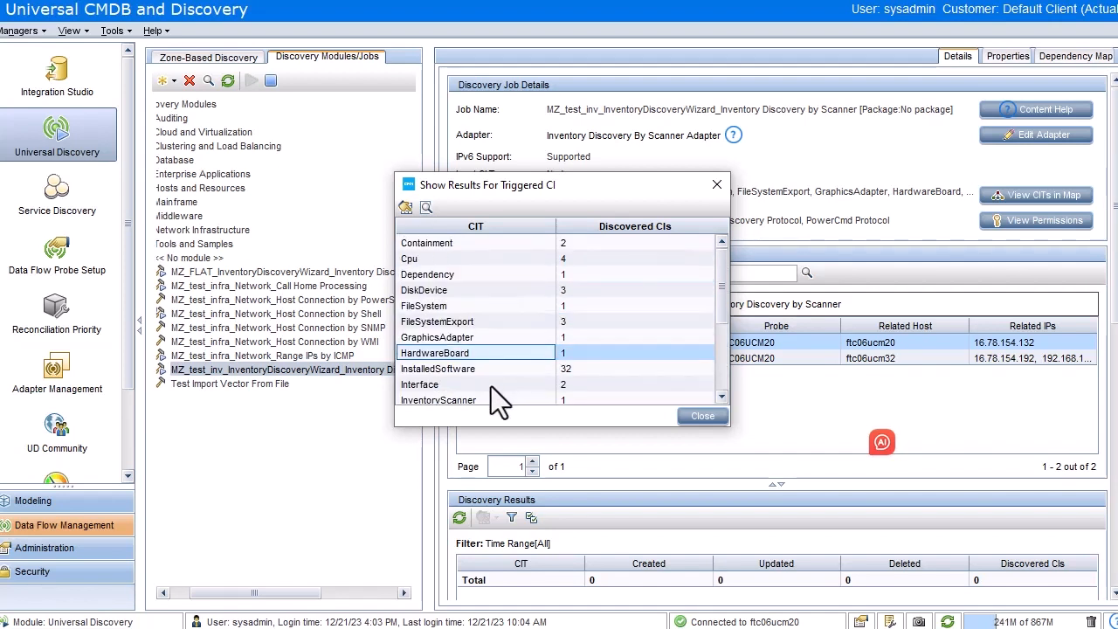
pyautogui.scroll(-1, 491, 386)
pyautogui.click(449, 327)
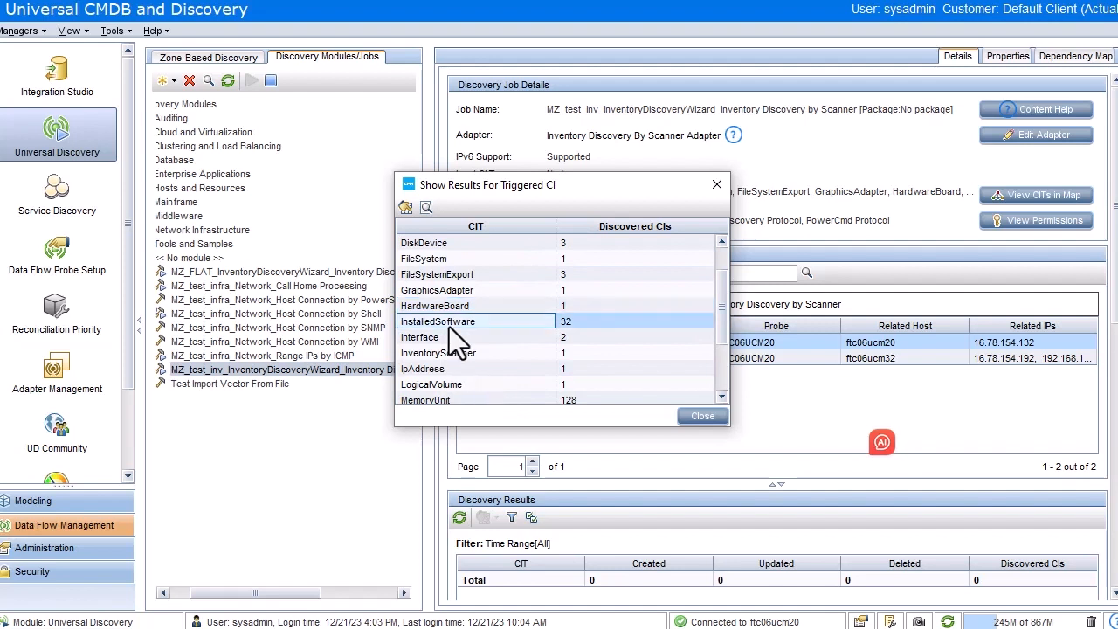
pyautogui.scroll(-2, 533, 359)
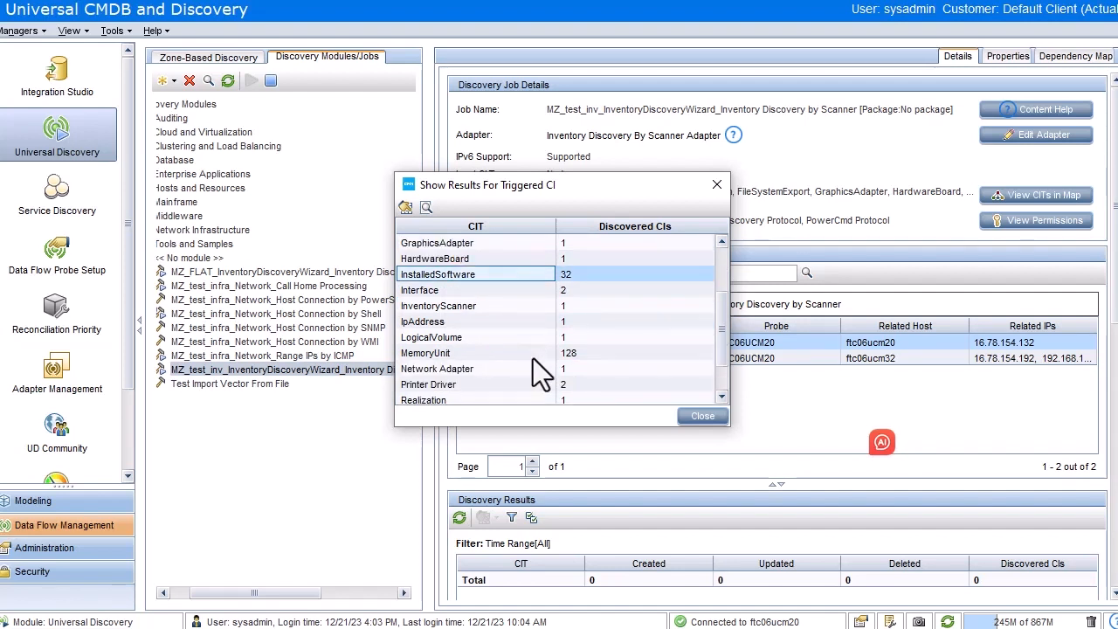
pyautogui.click(696, 418)
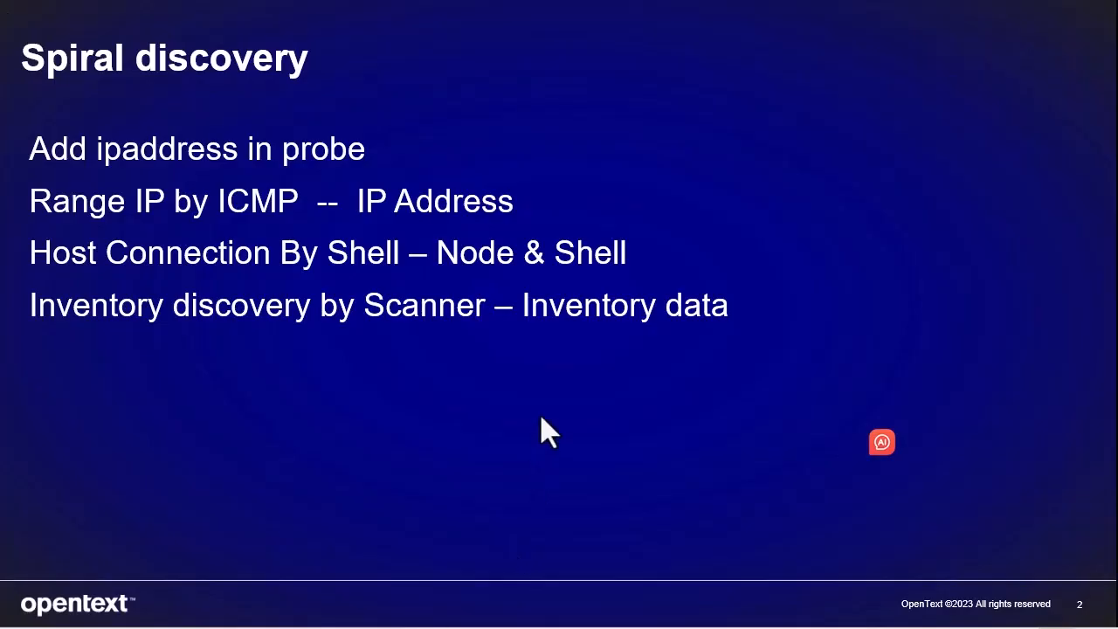
pyautogui.click(543, 428)
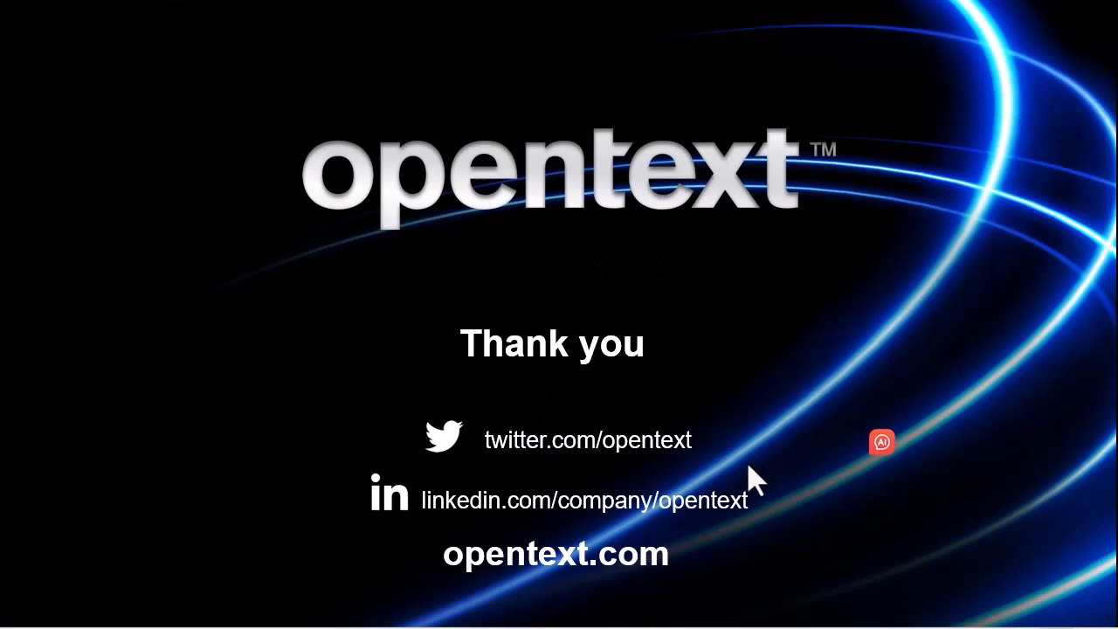